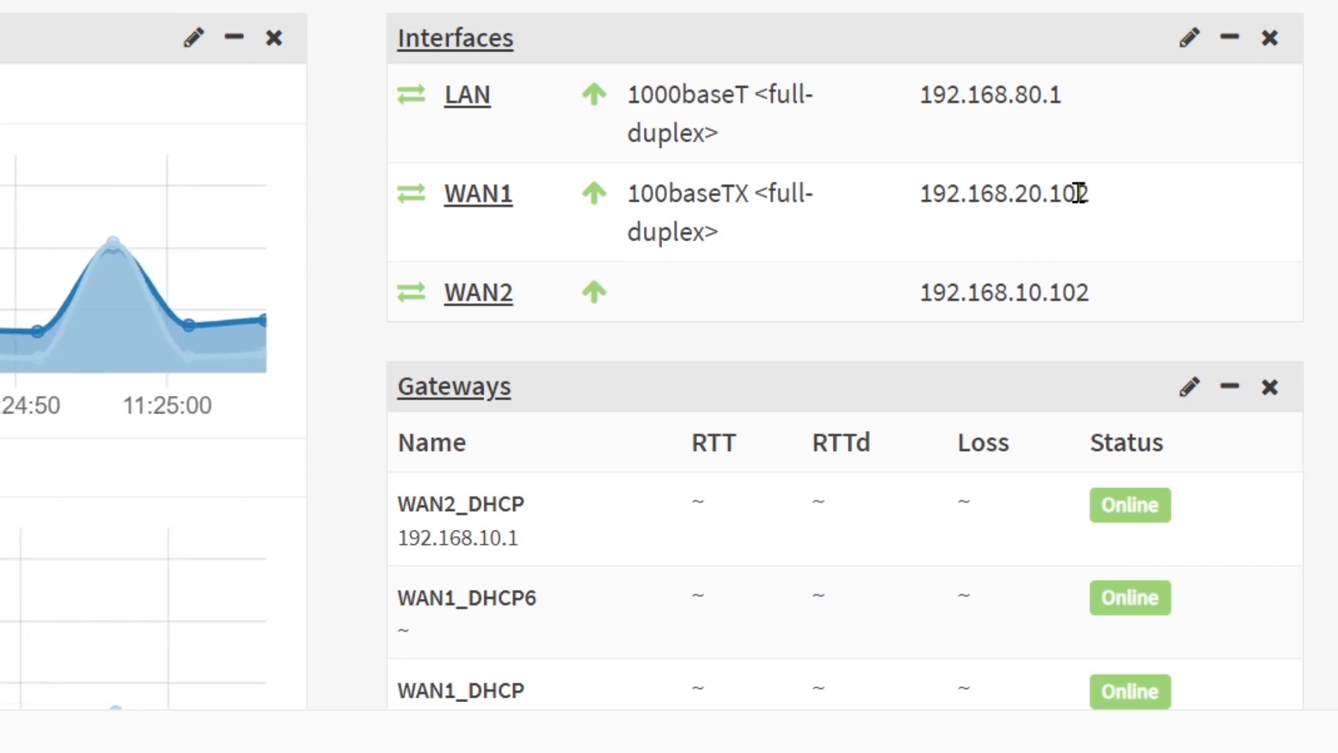
Step: Set the WAN1_DHCP gateway's monitor IP to 8.8.8.8, save it and apply the changes
scroll(828, 213, down, 3)
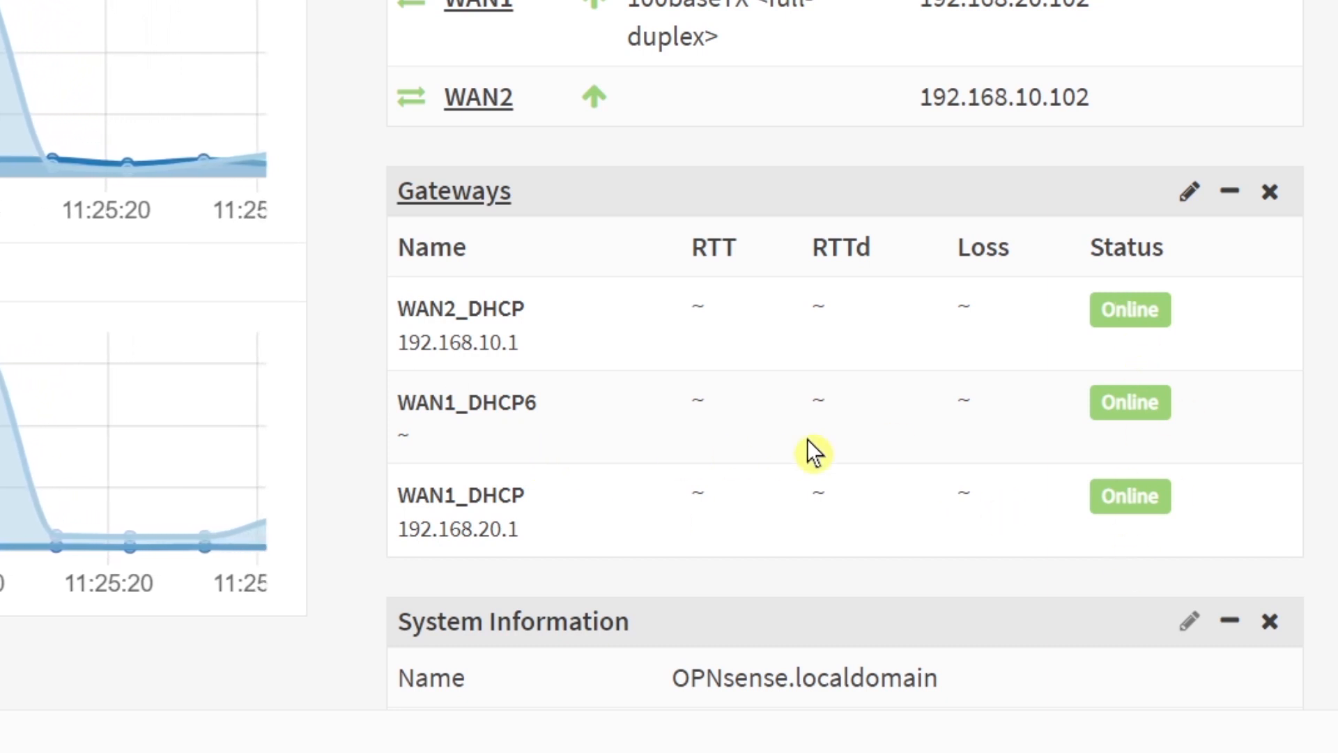
scroll(718, 454, up, 3)
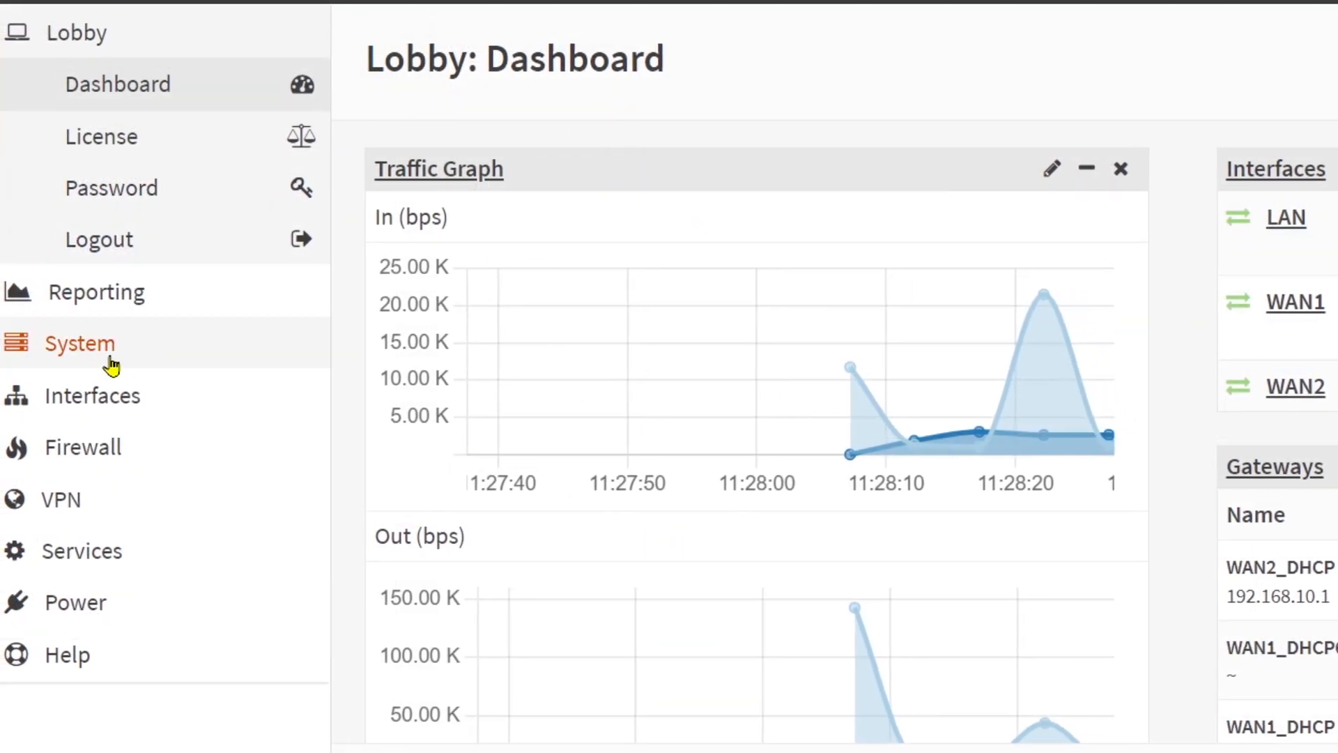
click(87, 349)
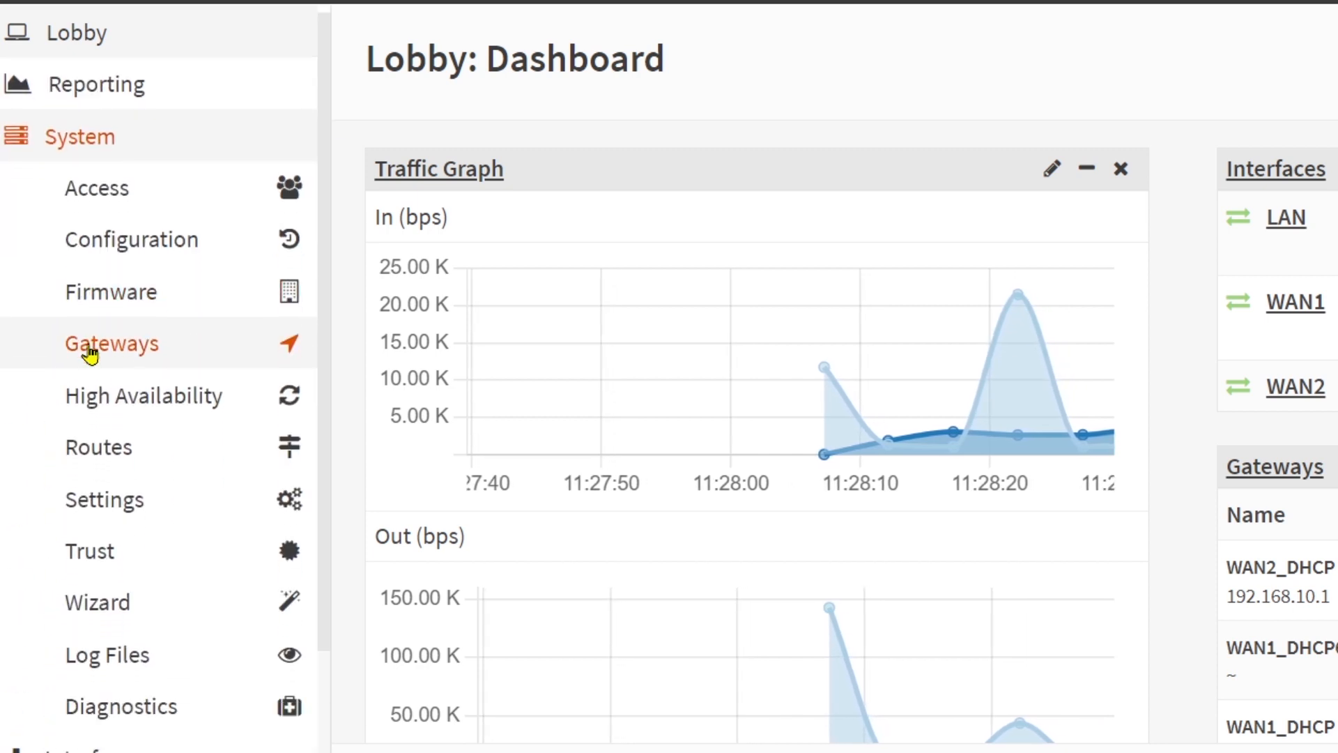
click(143, 356)
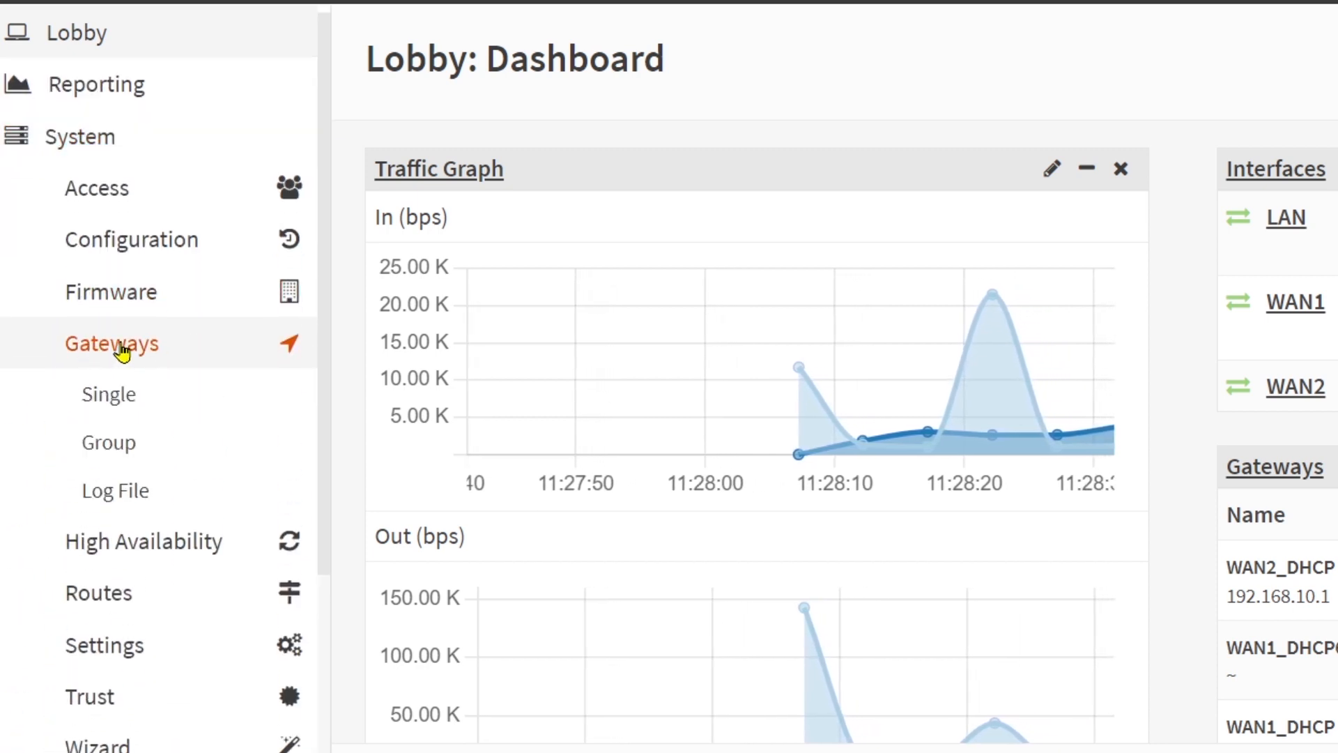
click(120, 395)
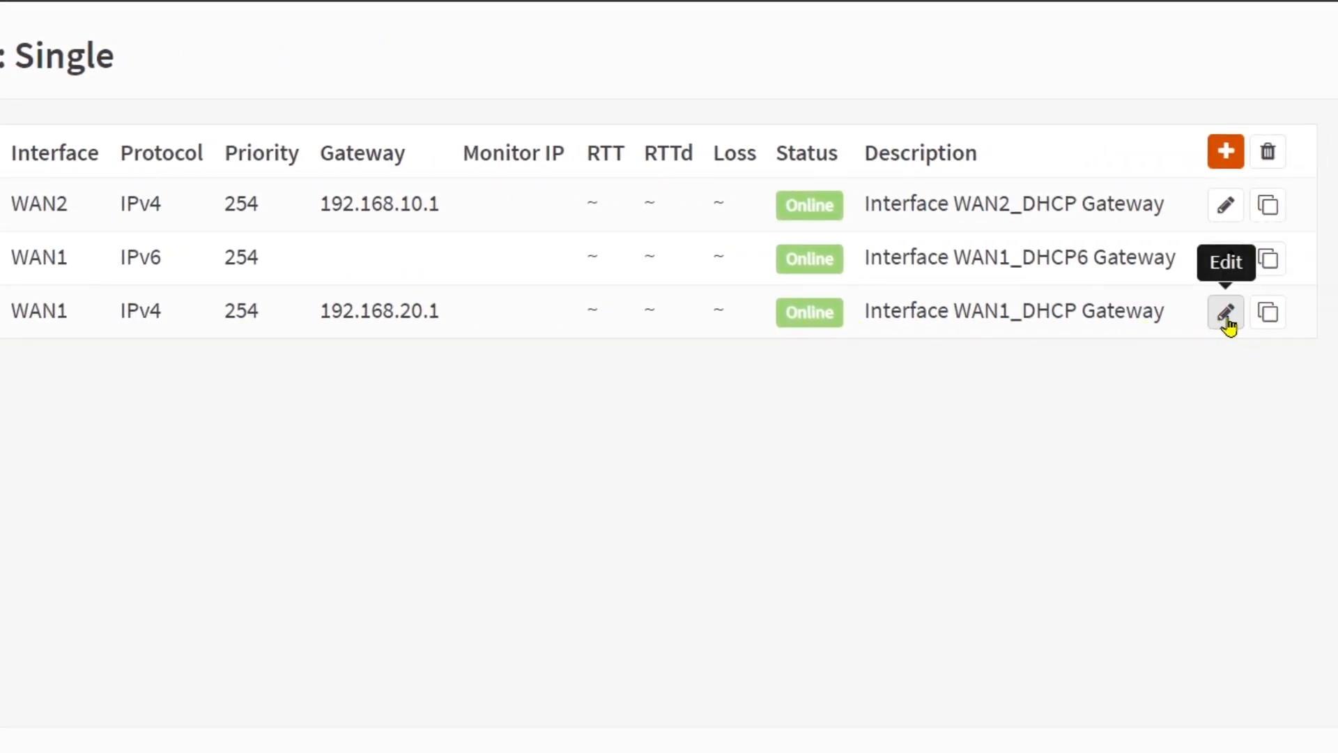
click(1226, 315)
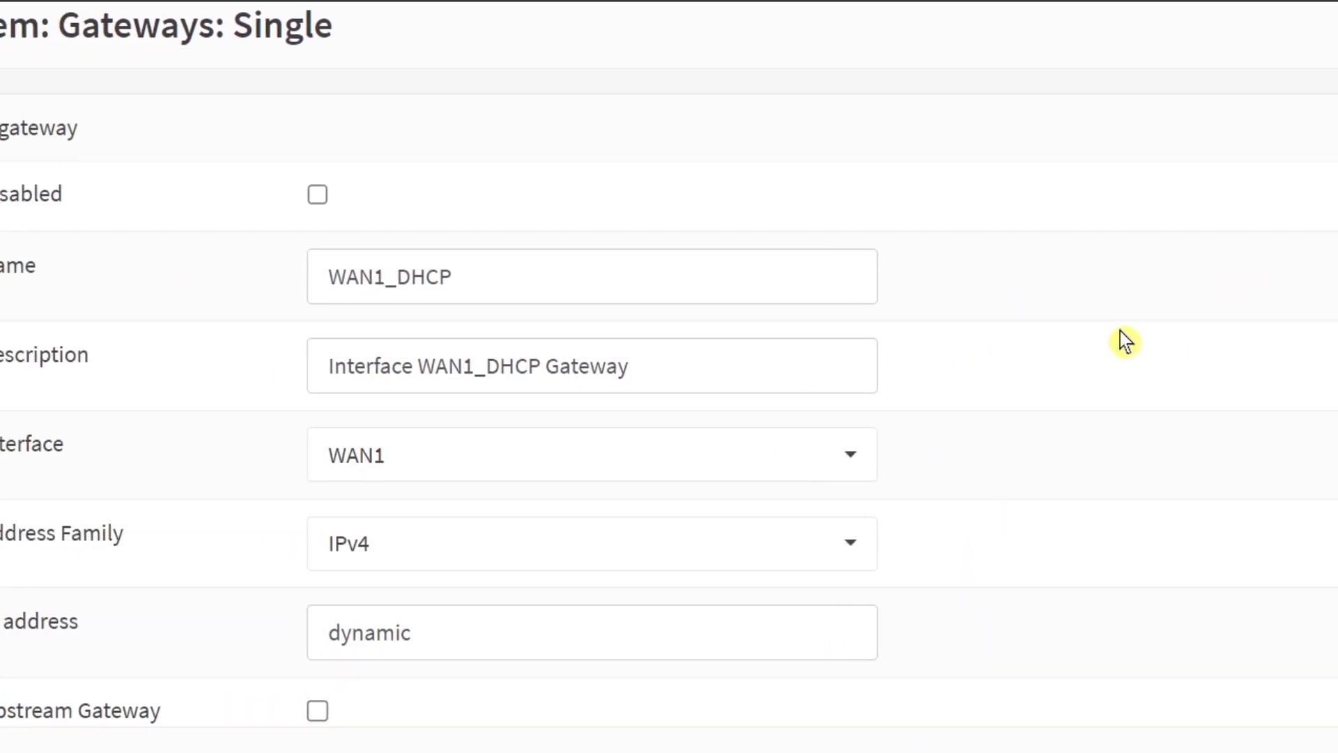
scroll(1121, 341, down, 9)
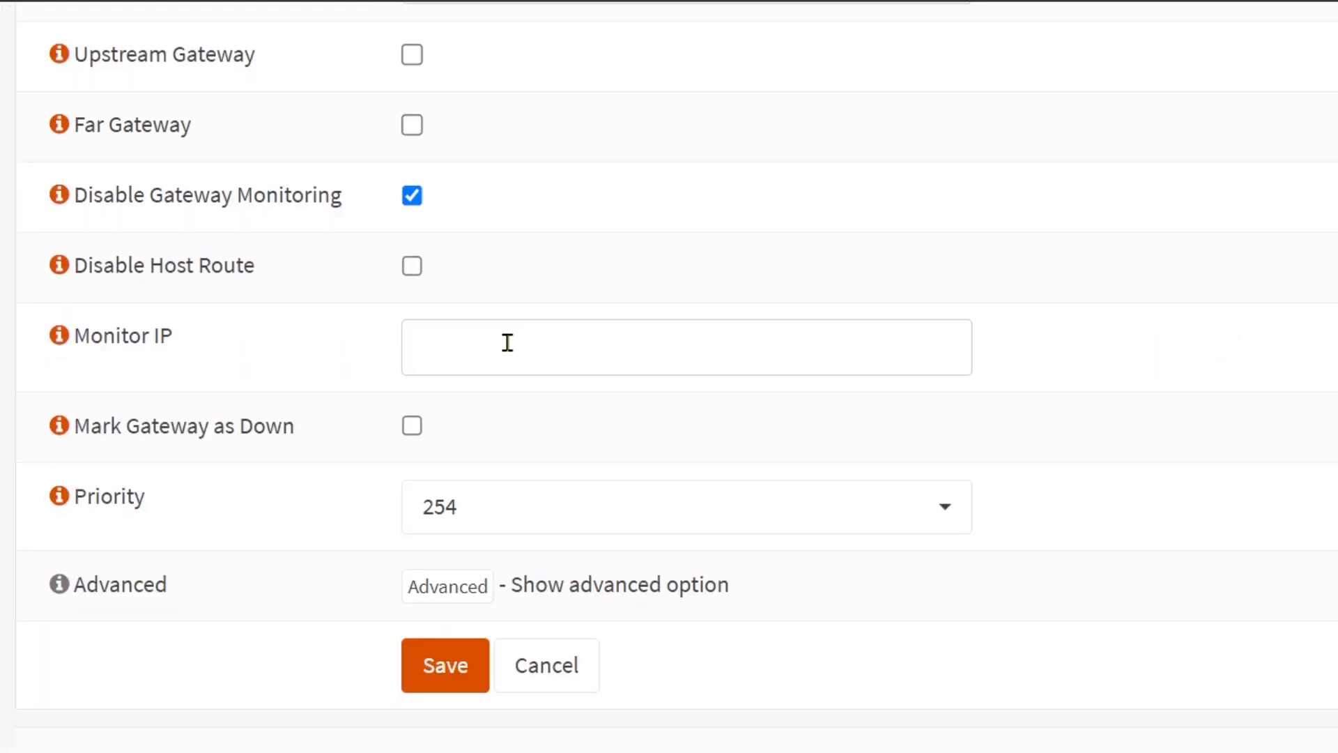
click(464, 352)
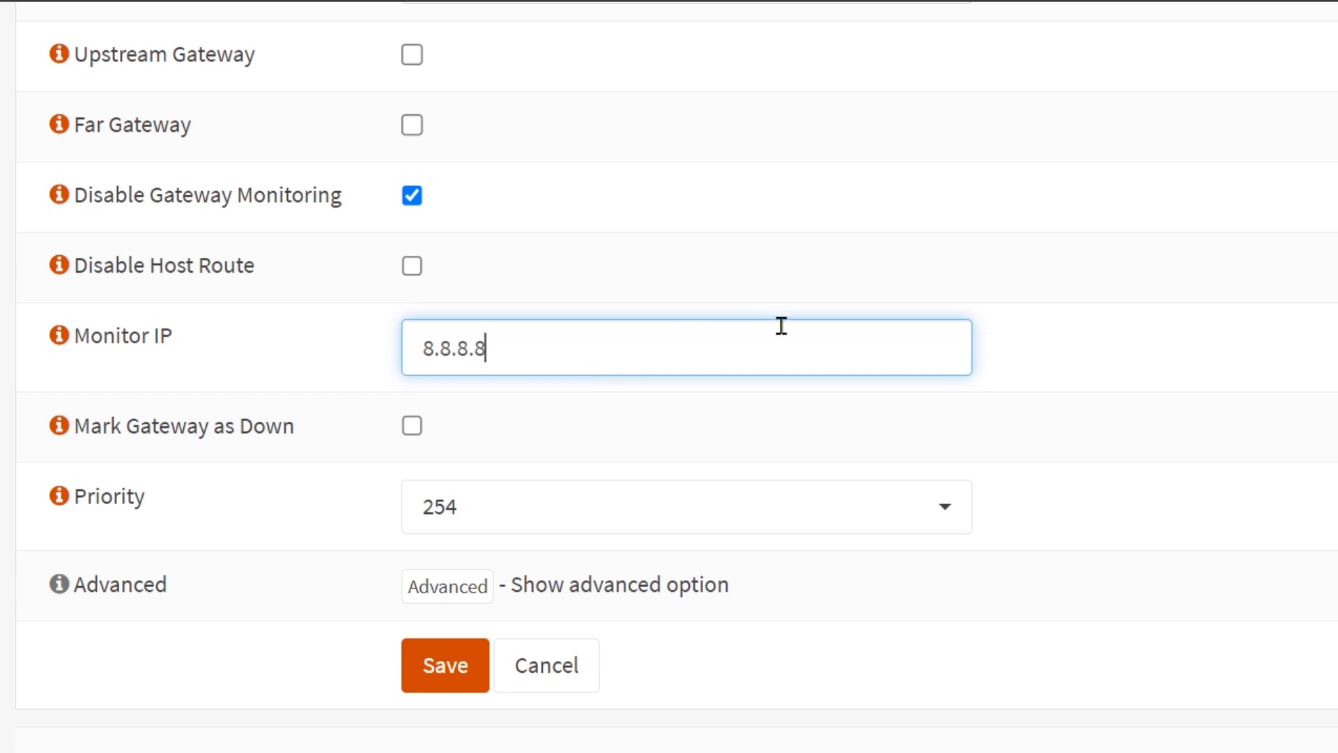
scroll(781, 325, down, 1)
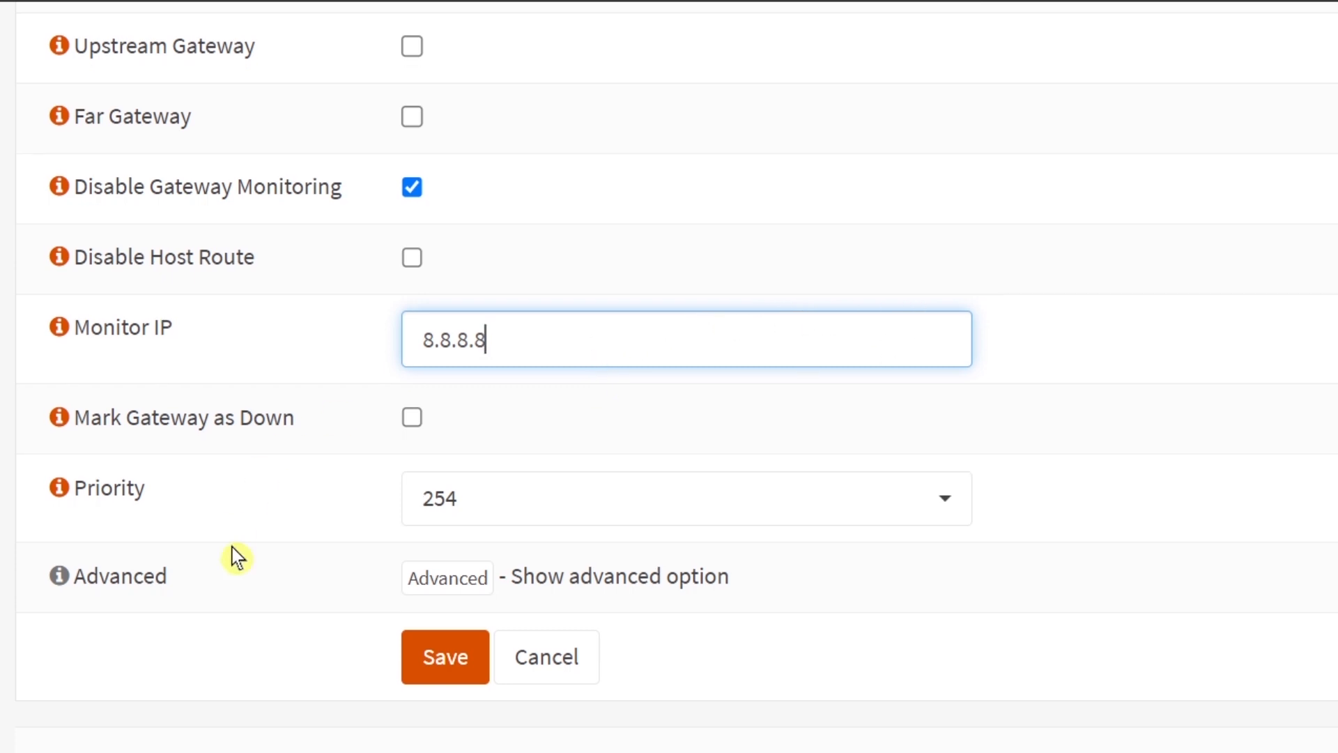
click(432, 669)
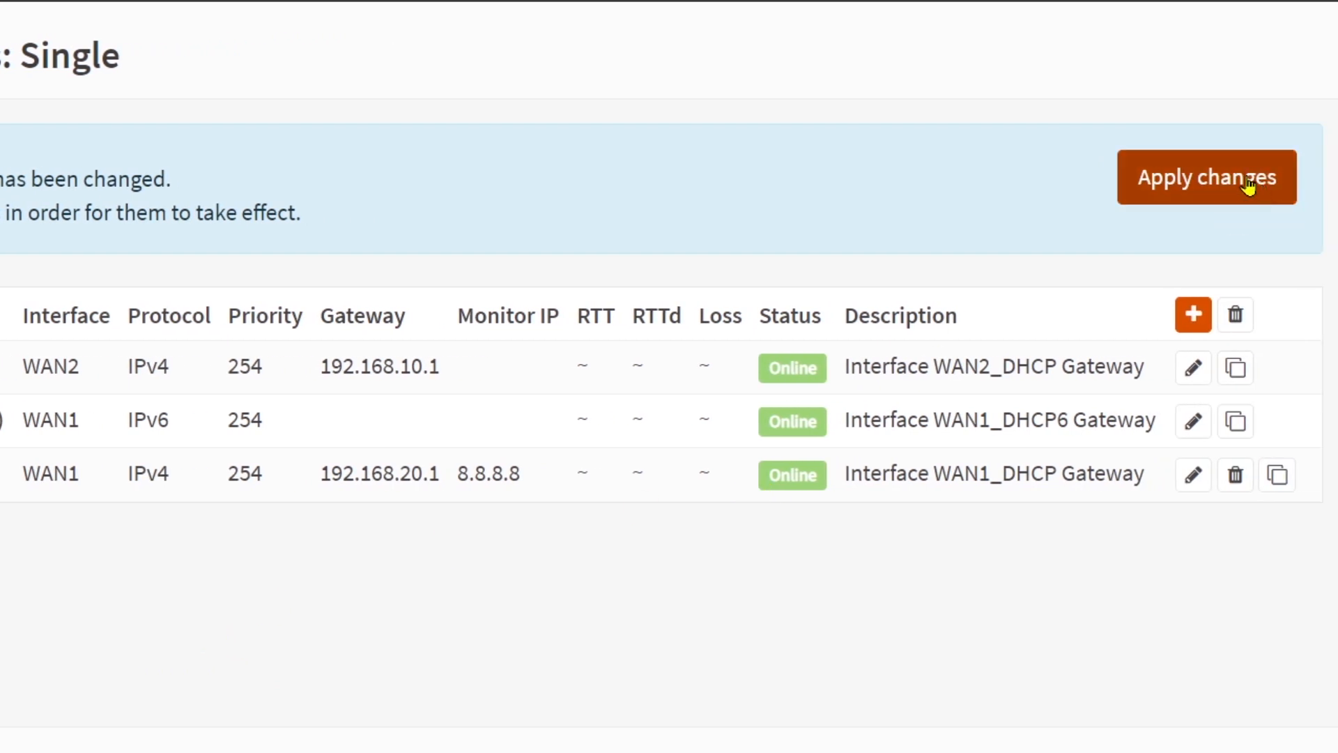
click(1195, 193)
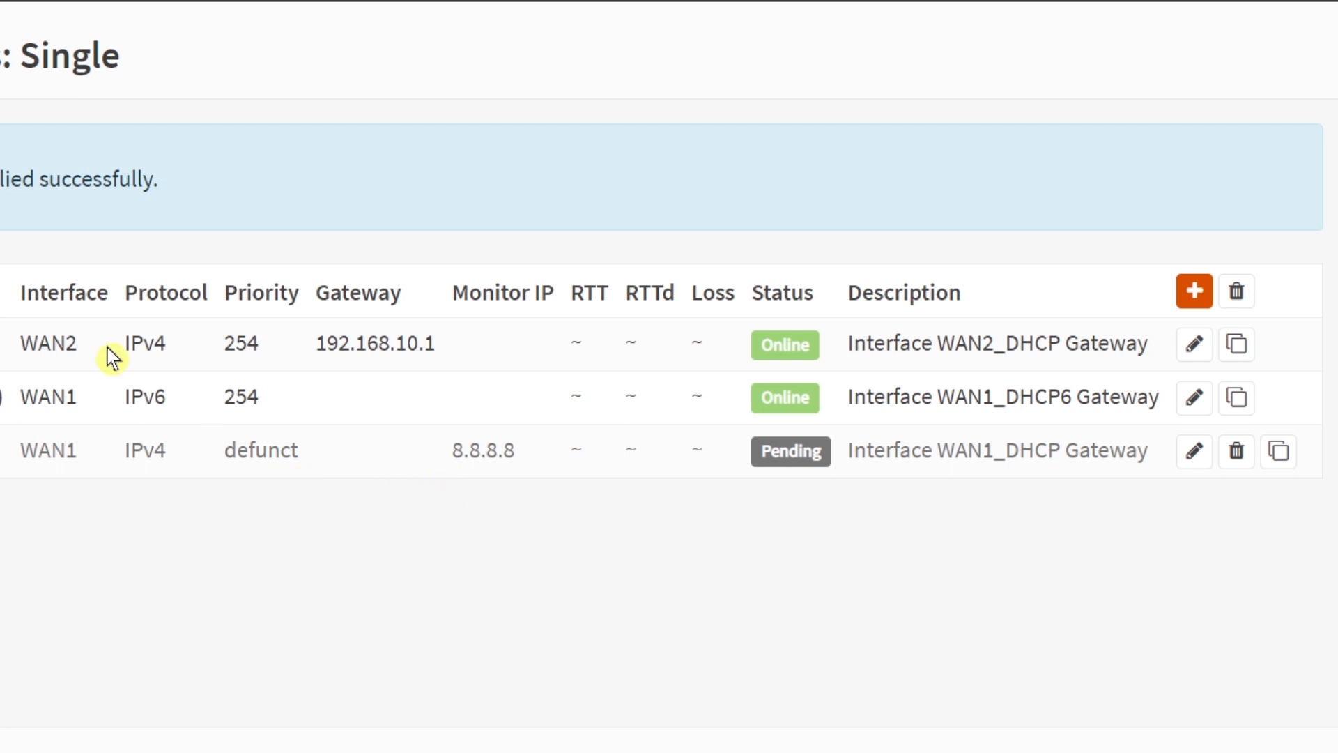
Step: Set the WAN2_DHCP gateway's monitor IP to 8.8.4.4, save it and apply the changes
click(1193, 348)
scroll(1278, 404, down, 5)
scroll(1276, 403, down, 3)
click(583, 345)
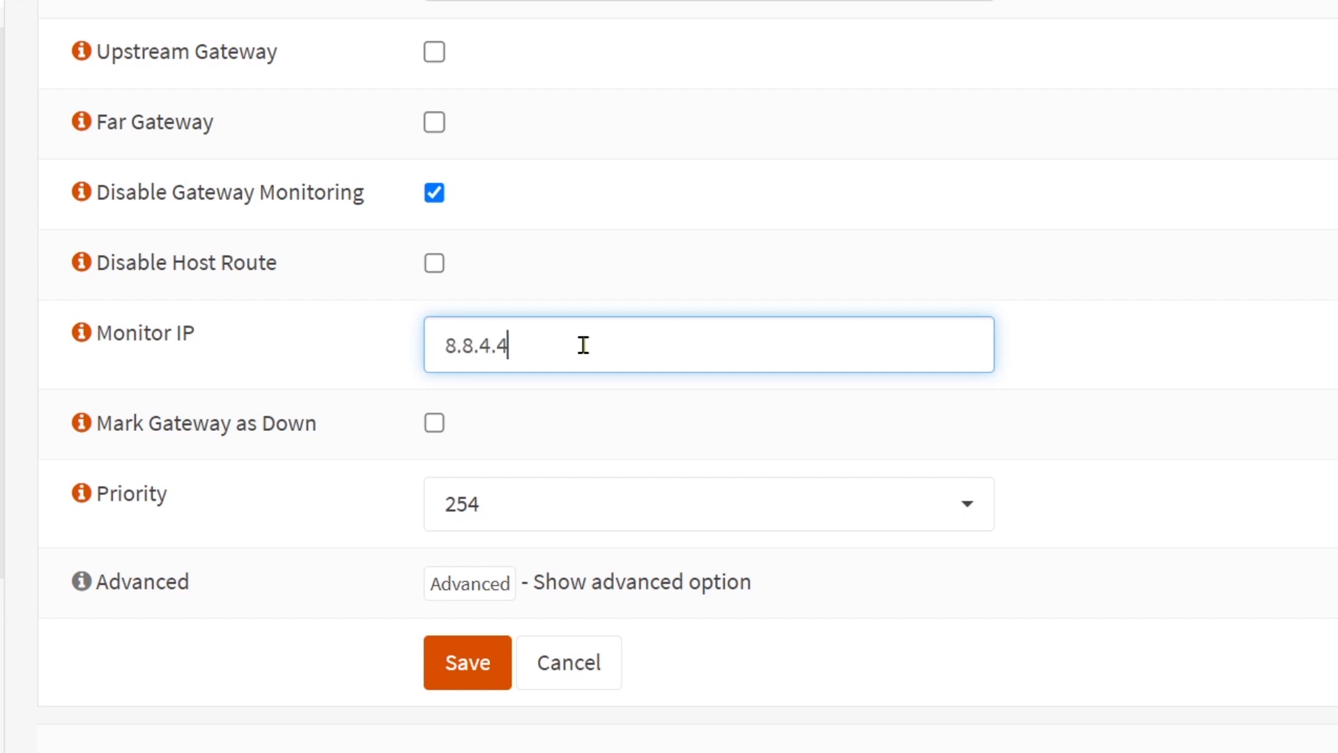
click(454, 674)
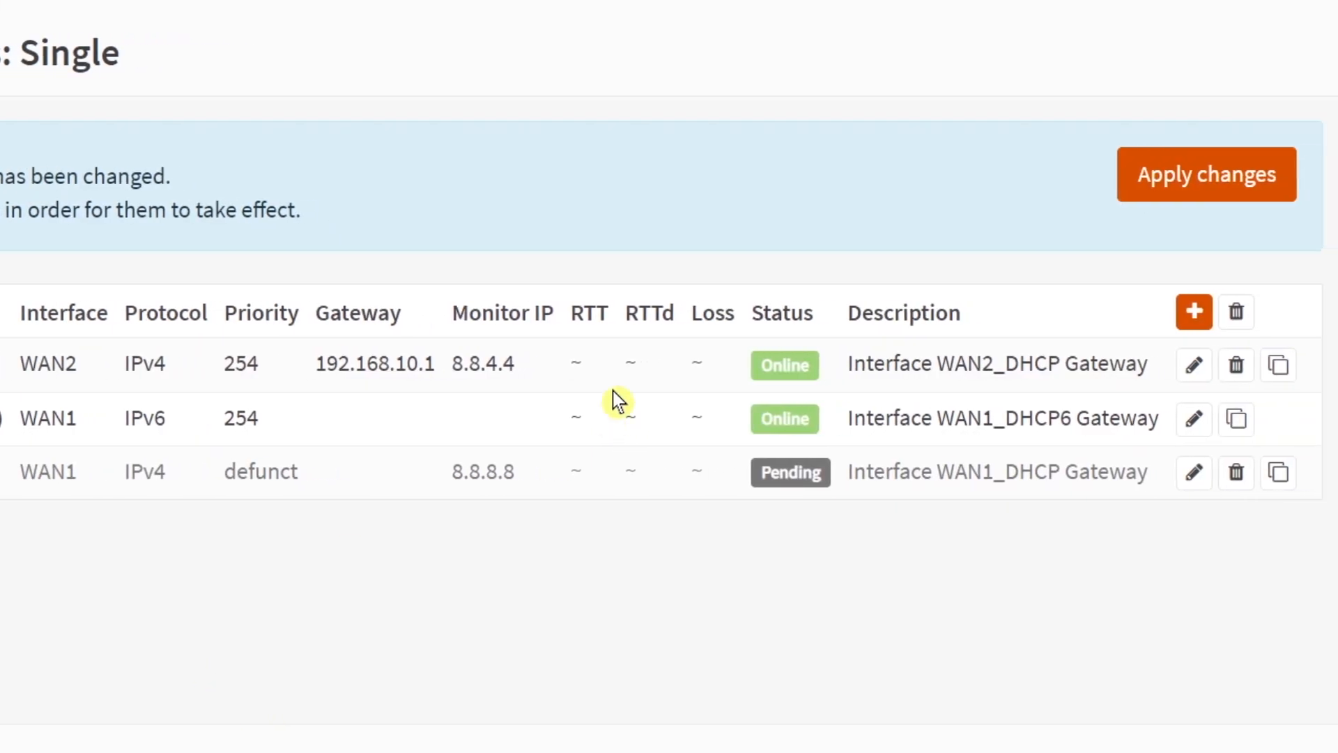
click(1274, 187)
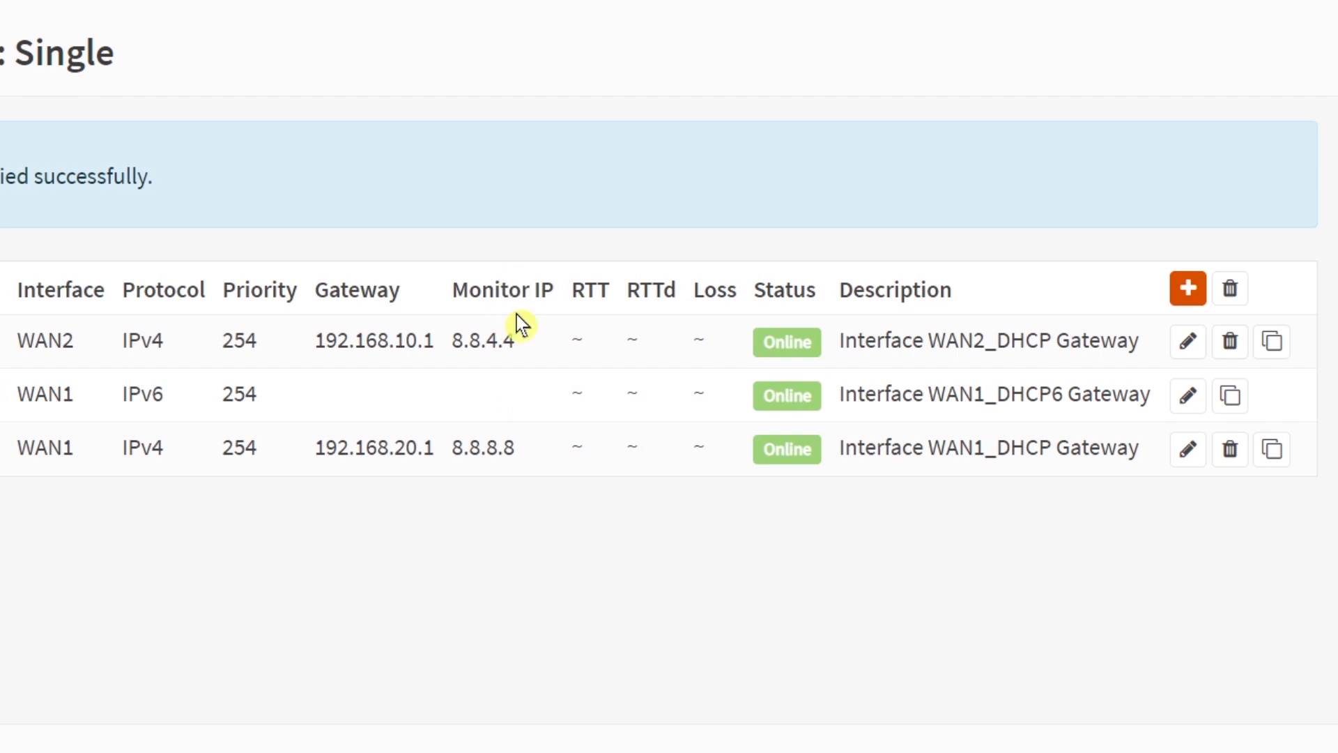
Step: Add a new gateway group and name it Load
drag(455, 448, 522, 439)
drag(455, 338, 511, 337)
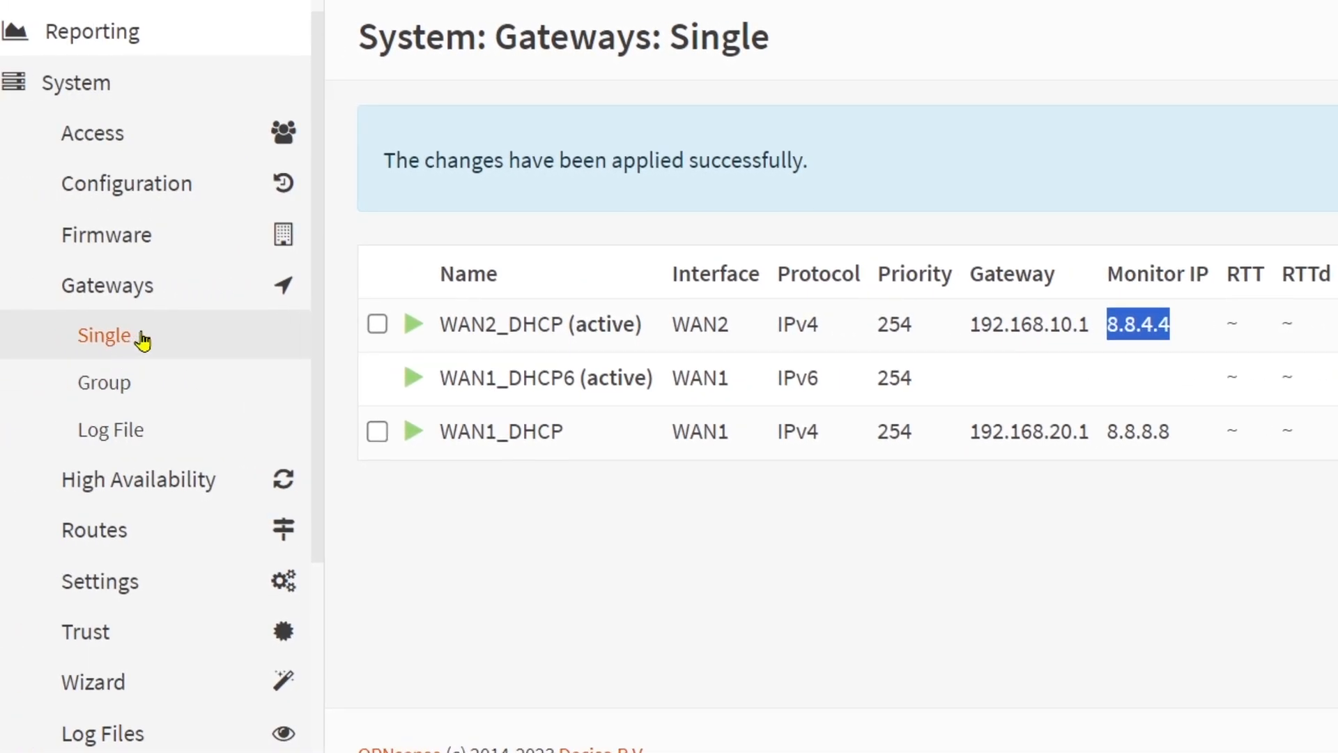
click(108, 390)
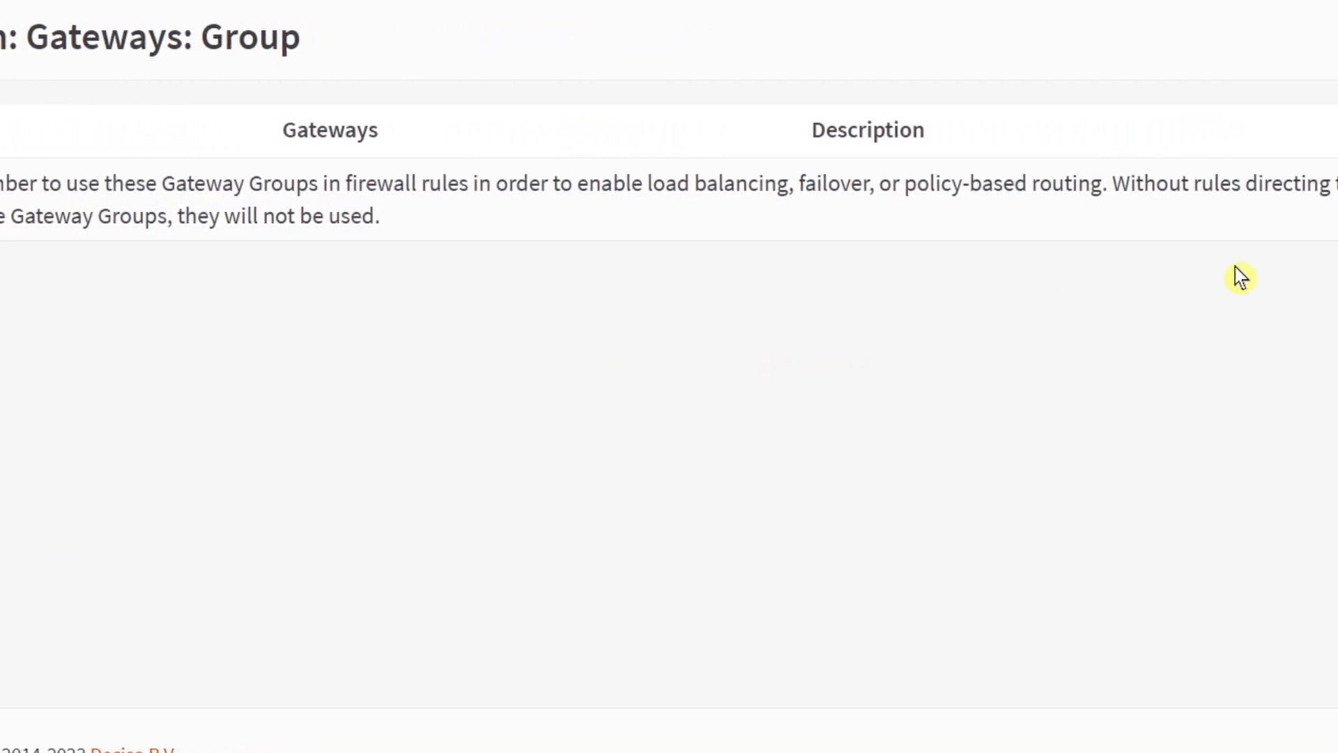
click(1275, 133)
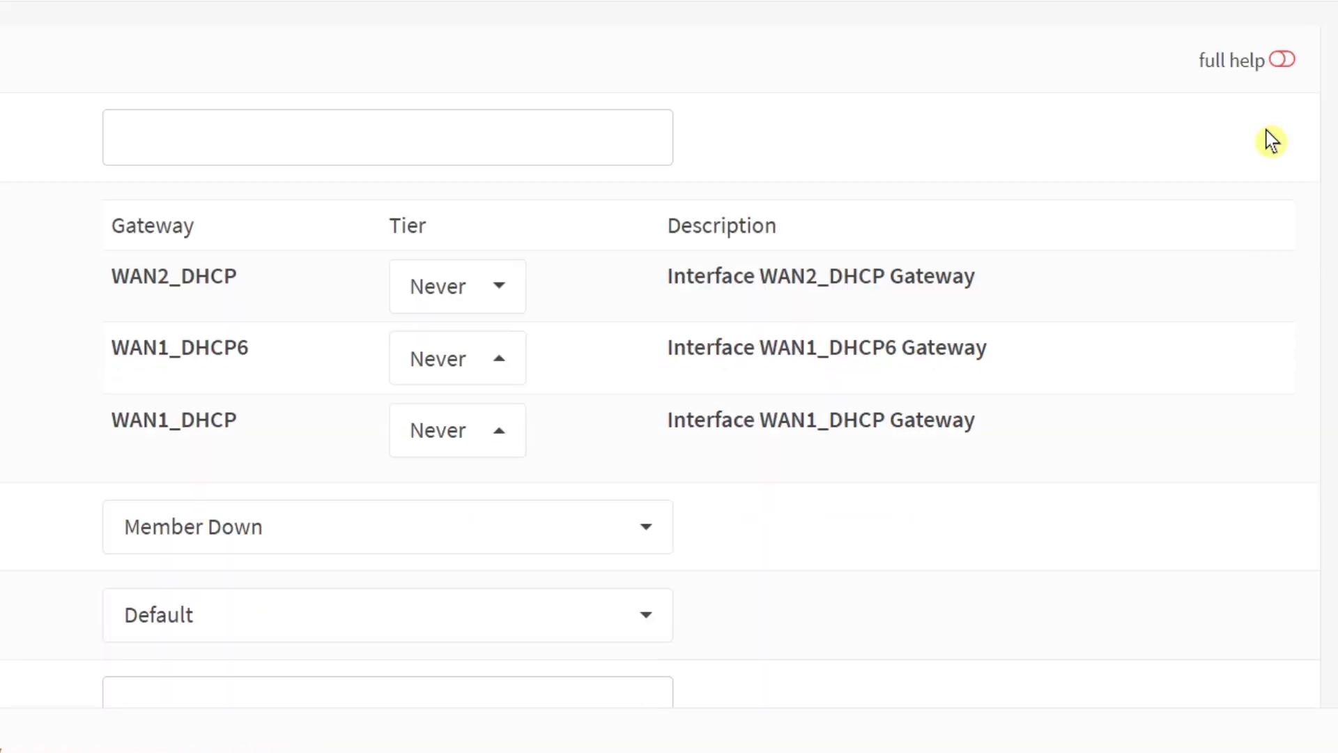
click(289, 133)
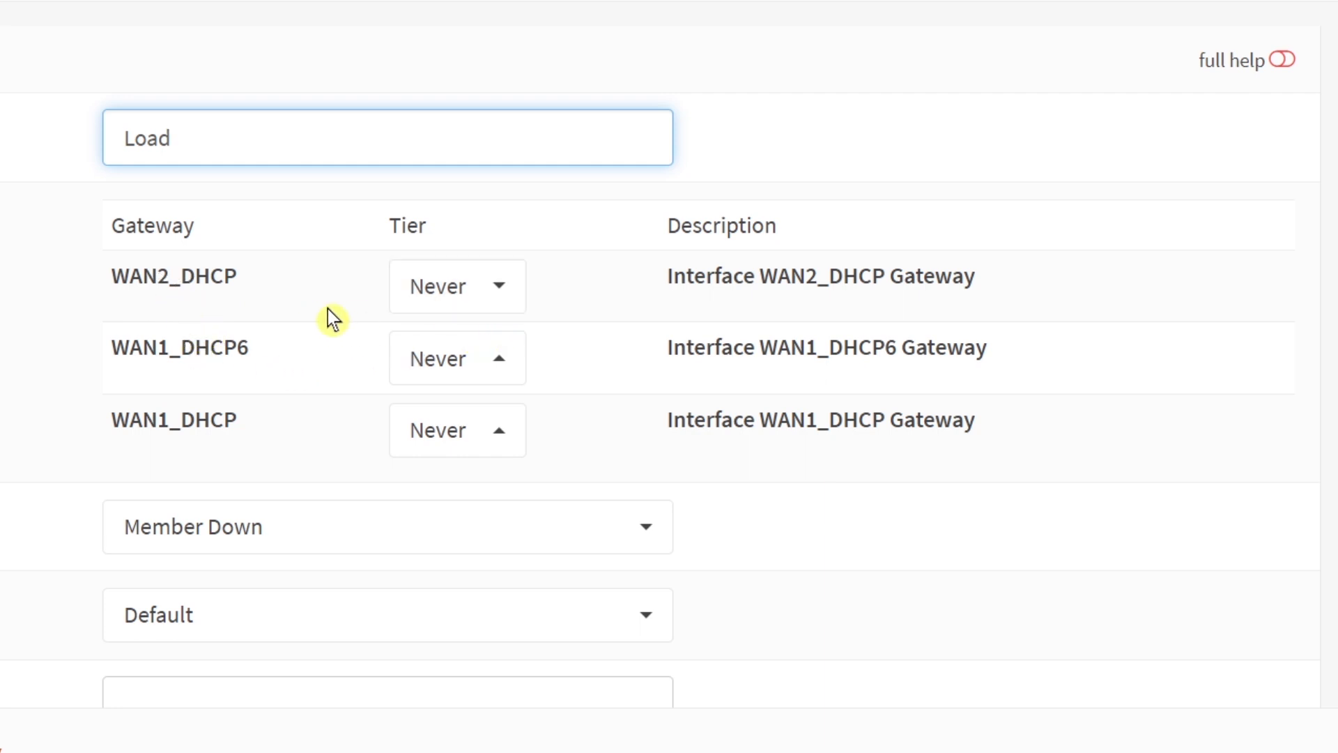
click(499, 294)
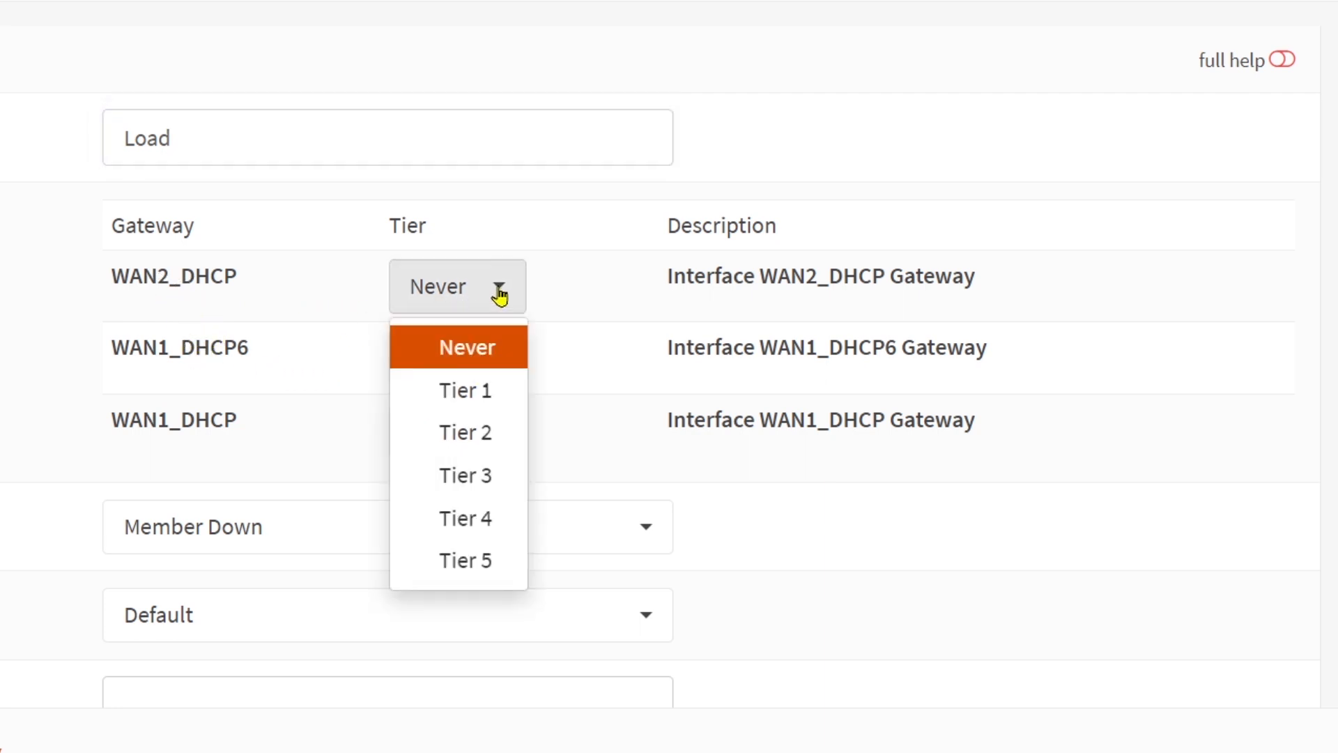
click(463, 396)
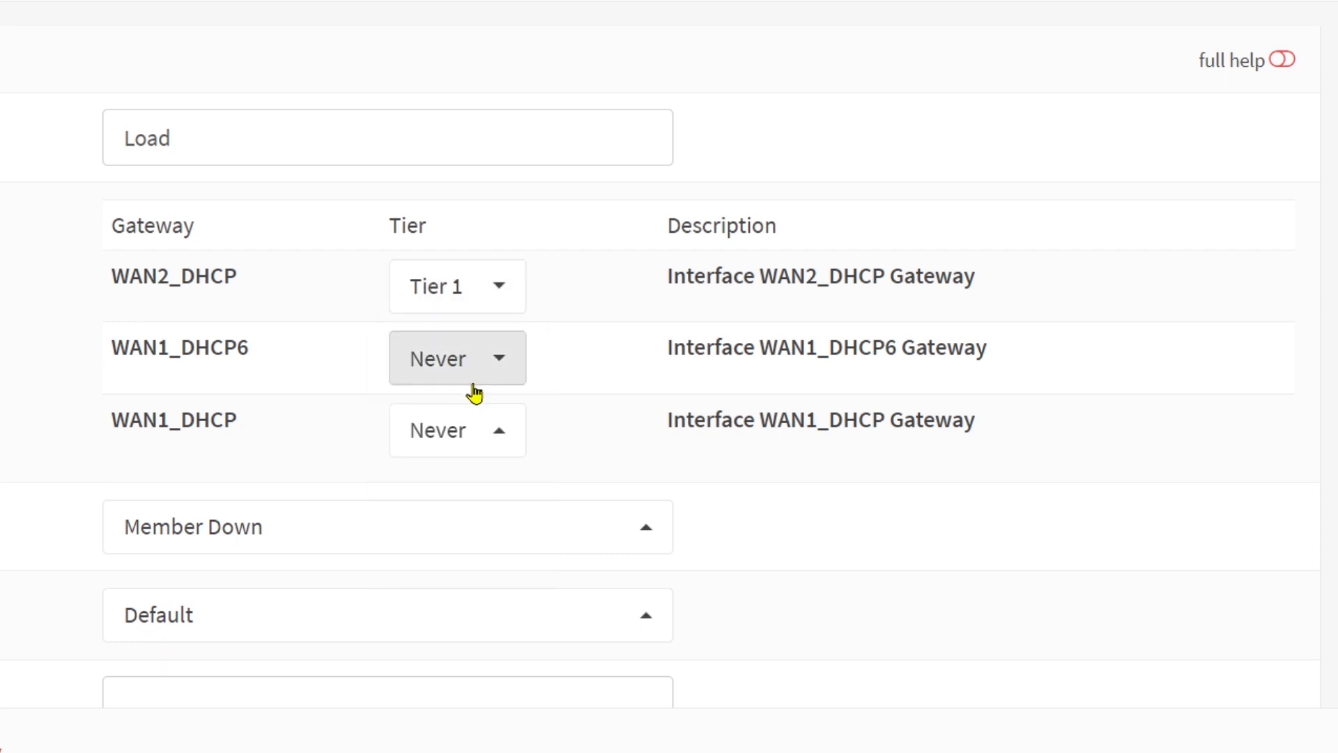
click(506, 369)
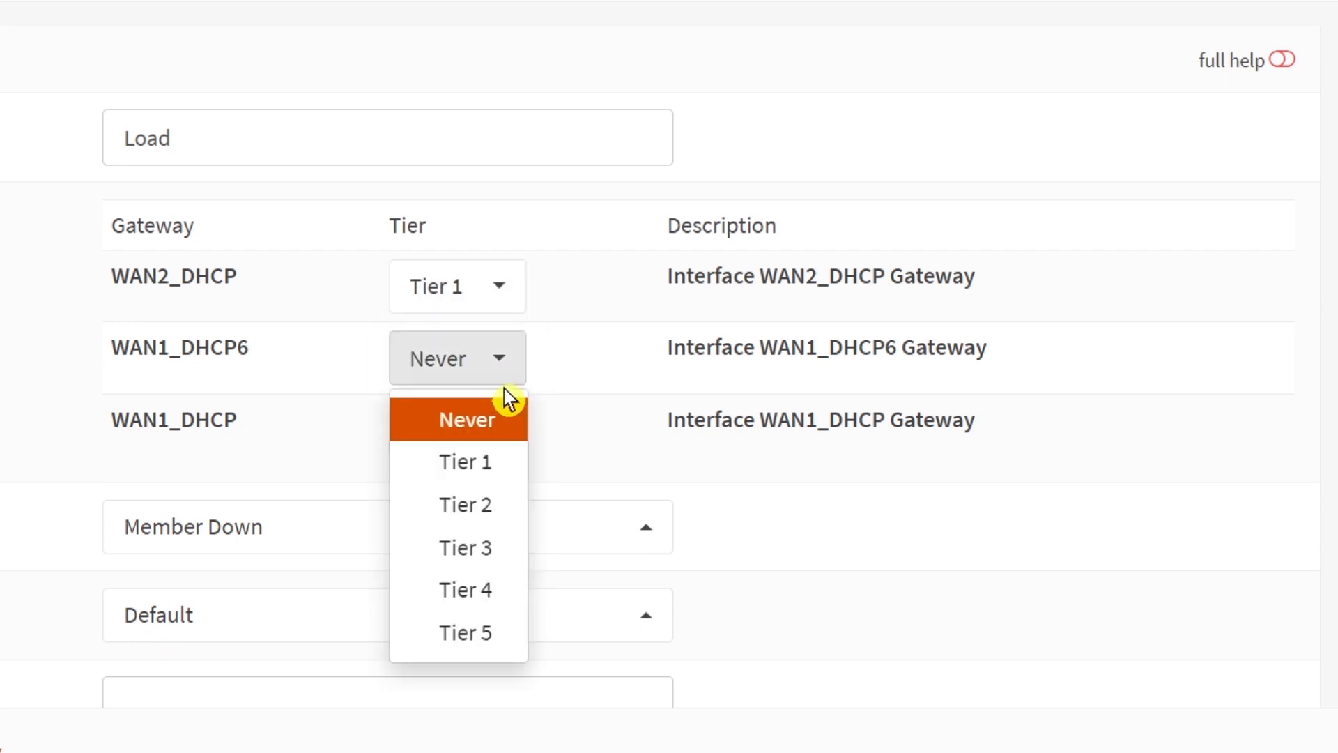
click(479, 465)
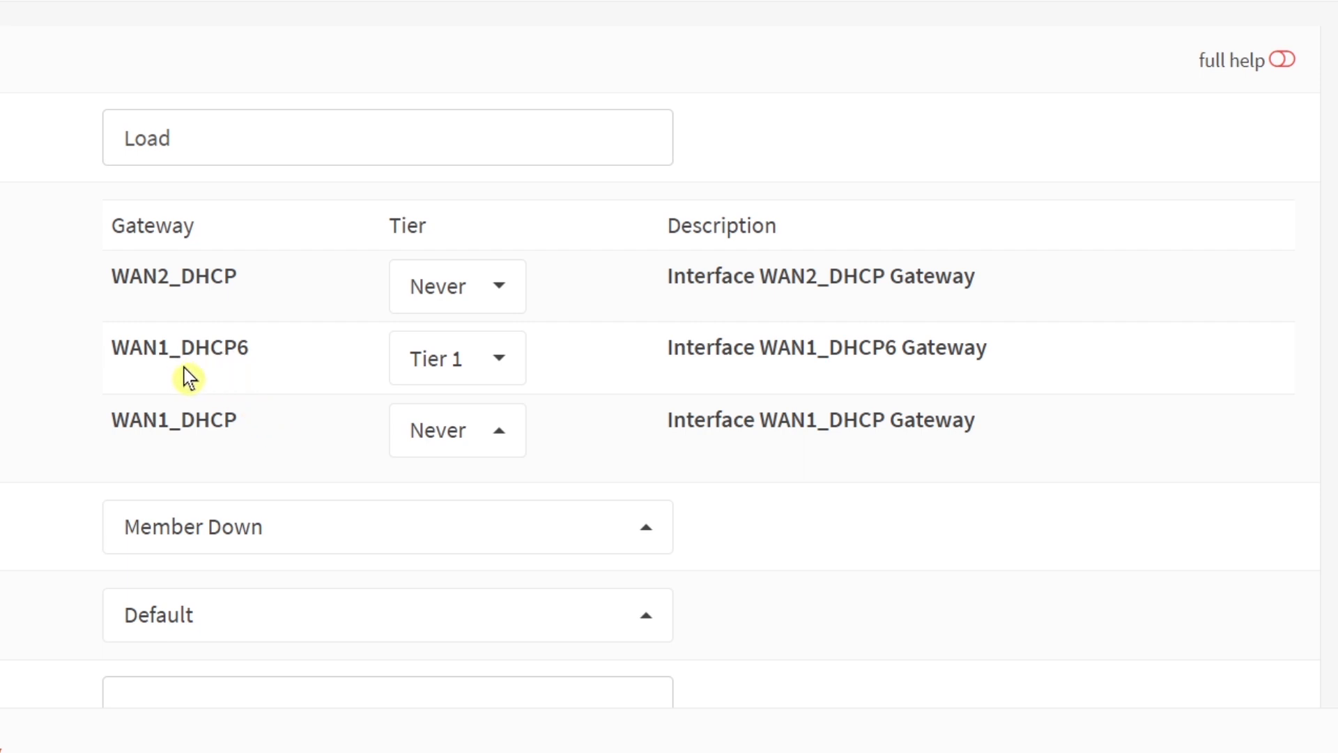
click(500, 363)
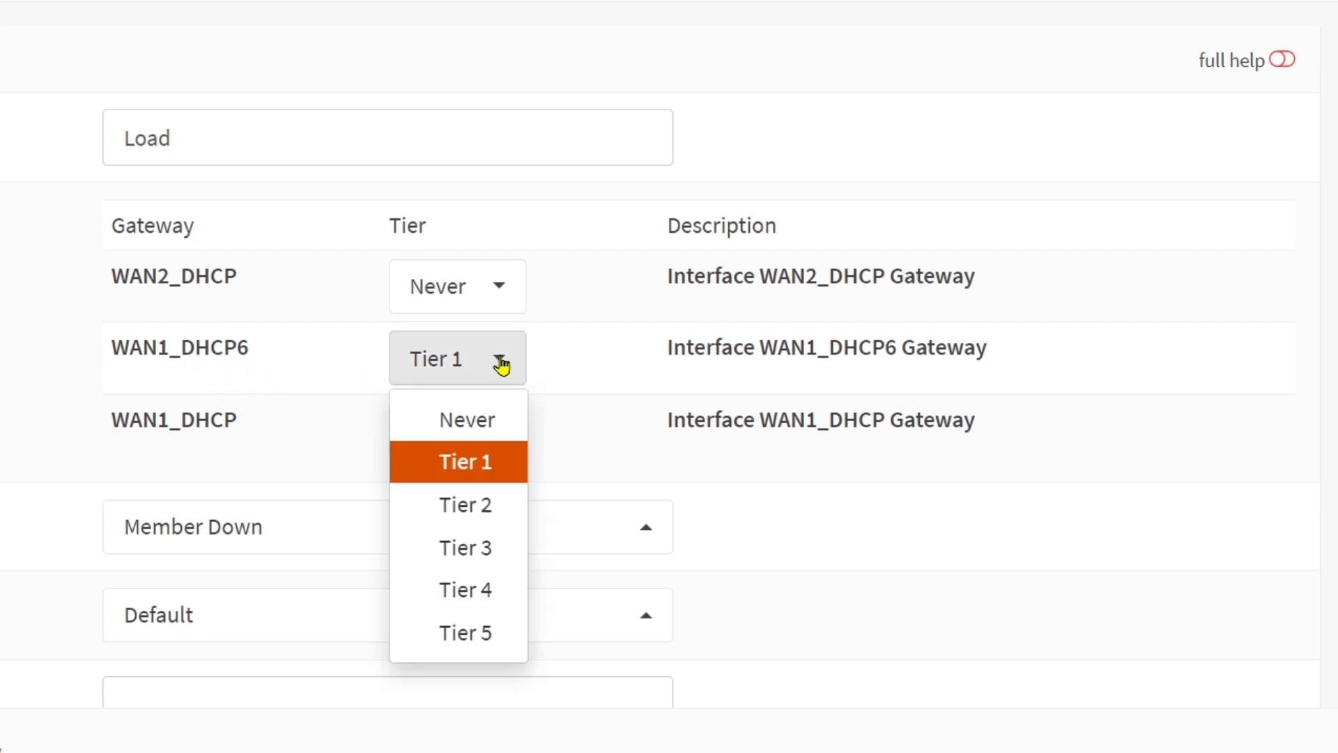
click(478, 427)
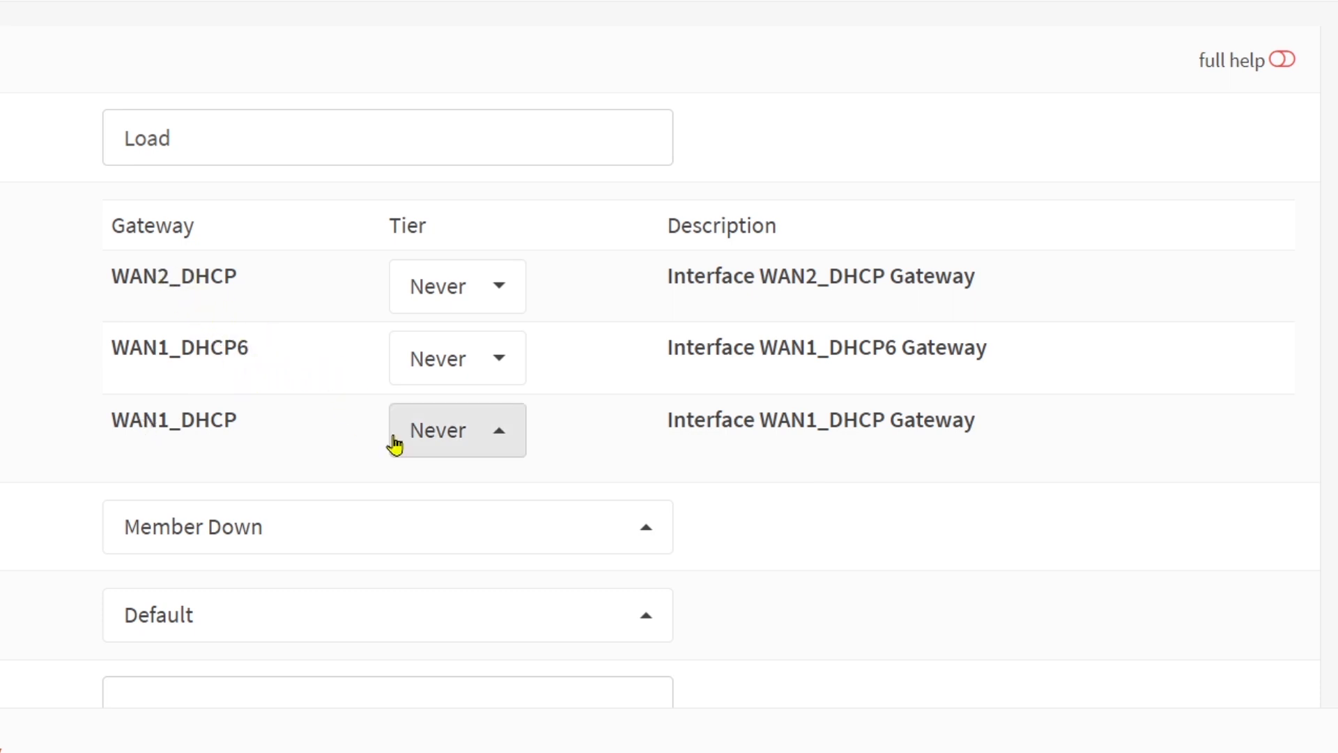
Step: Put the WAN1_DHCP and WAN2_DHCP gateways both in Tier 1 of the group
click(480, 439)
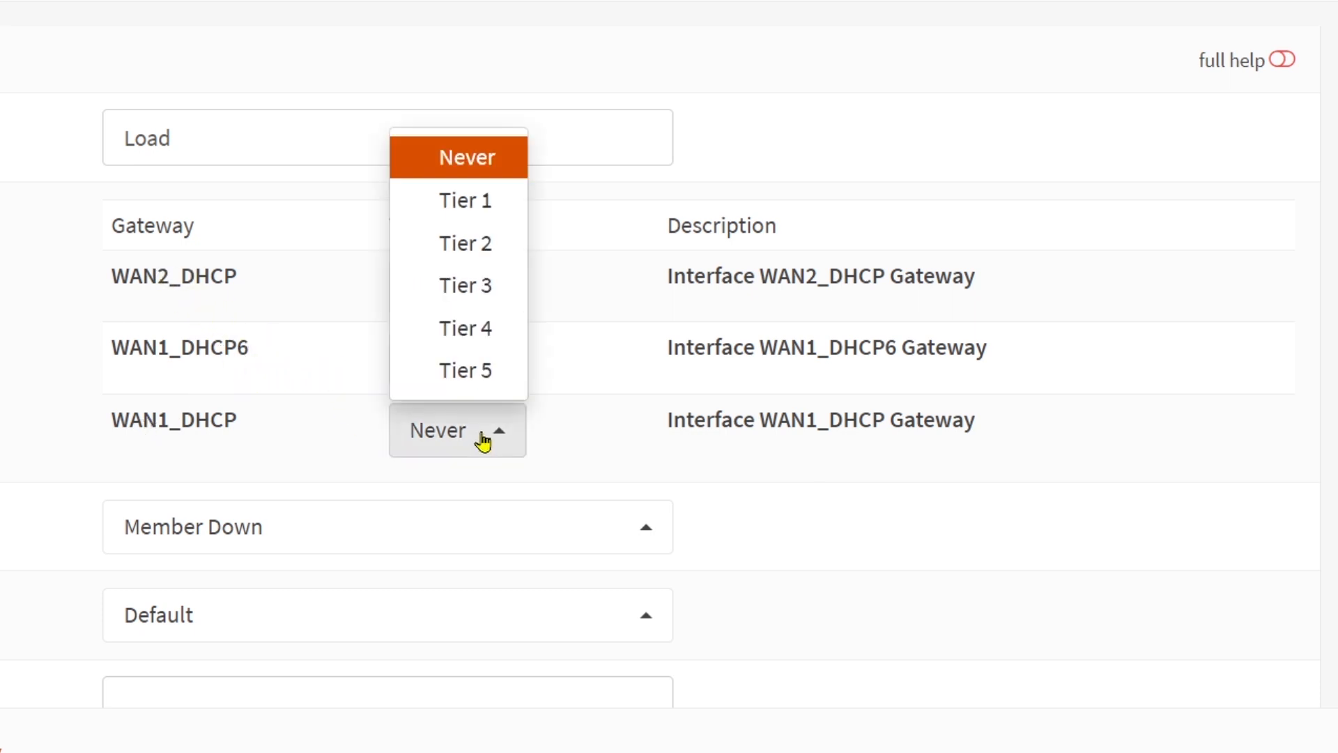
click(480, 204)
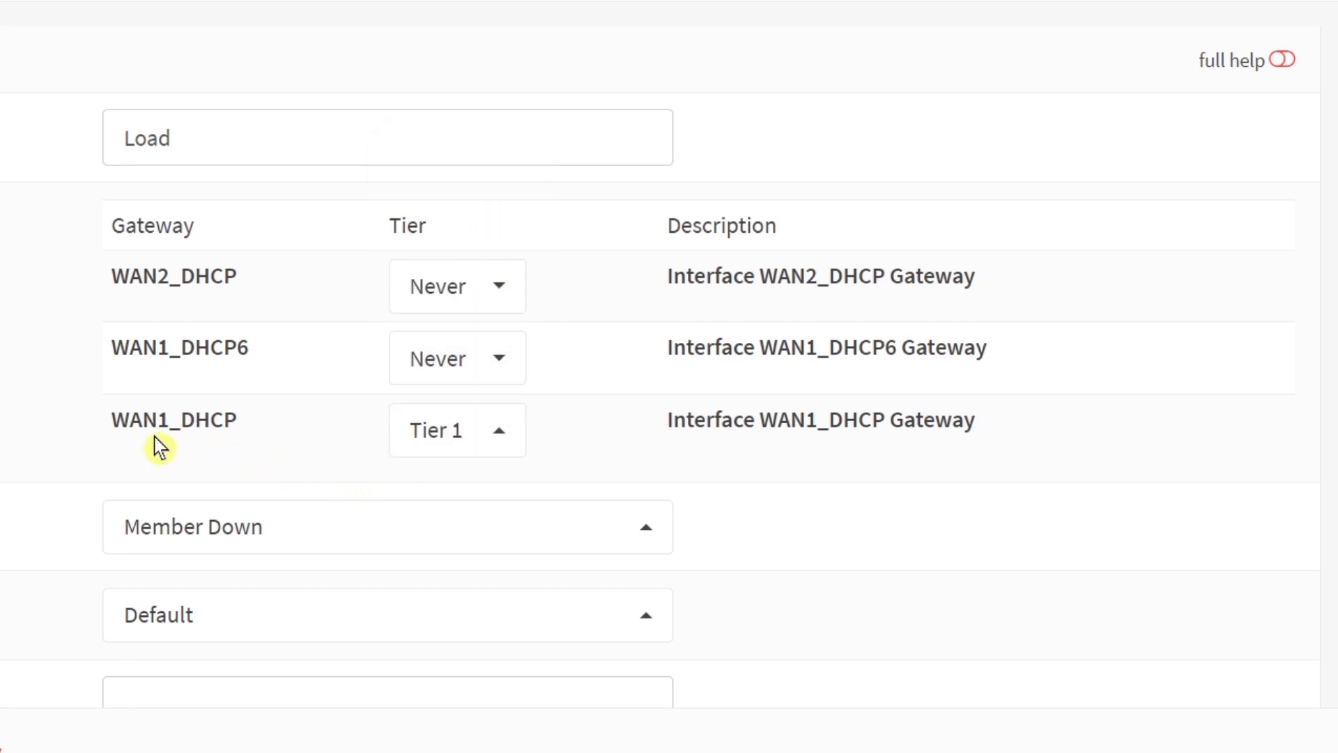
click(502, 284)
click(482, 394)
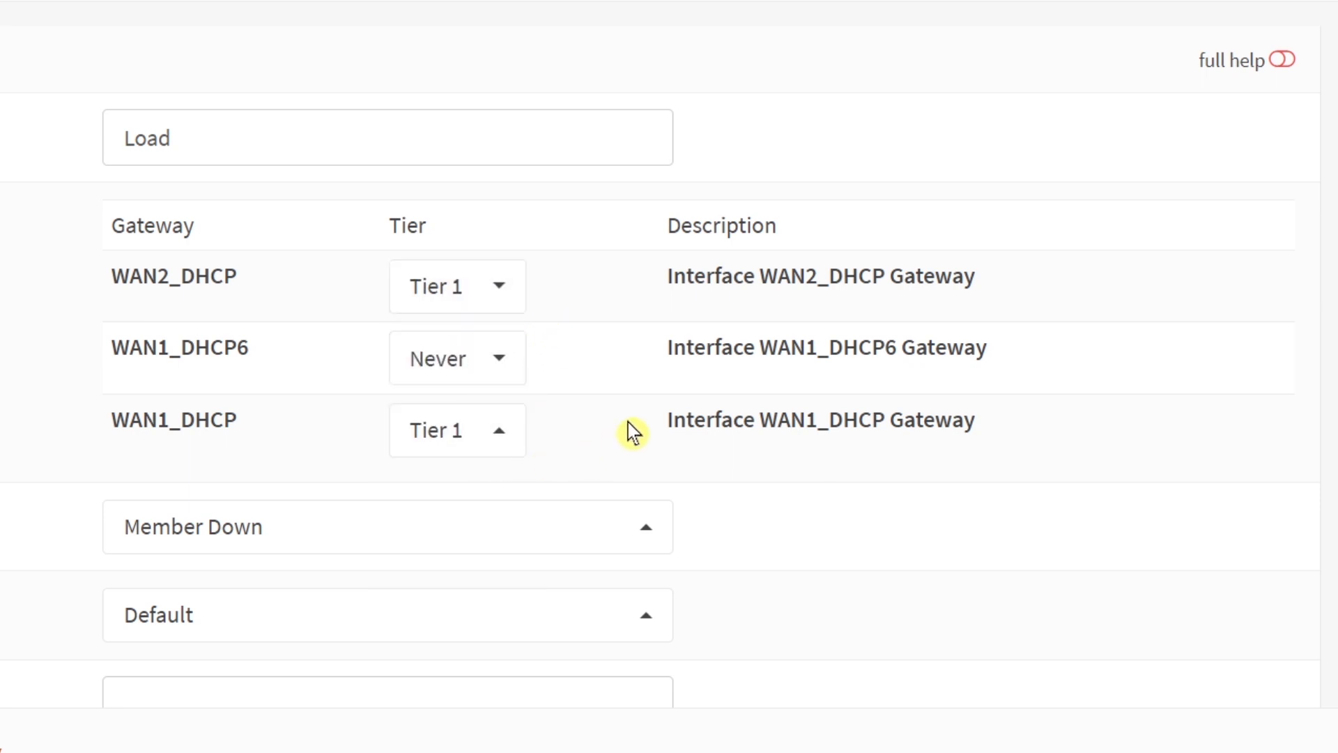
Step: Set the group's description to Balancing
scroll(773, 409, down, 2)
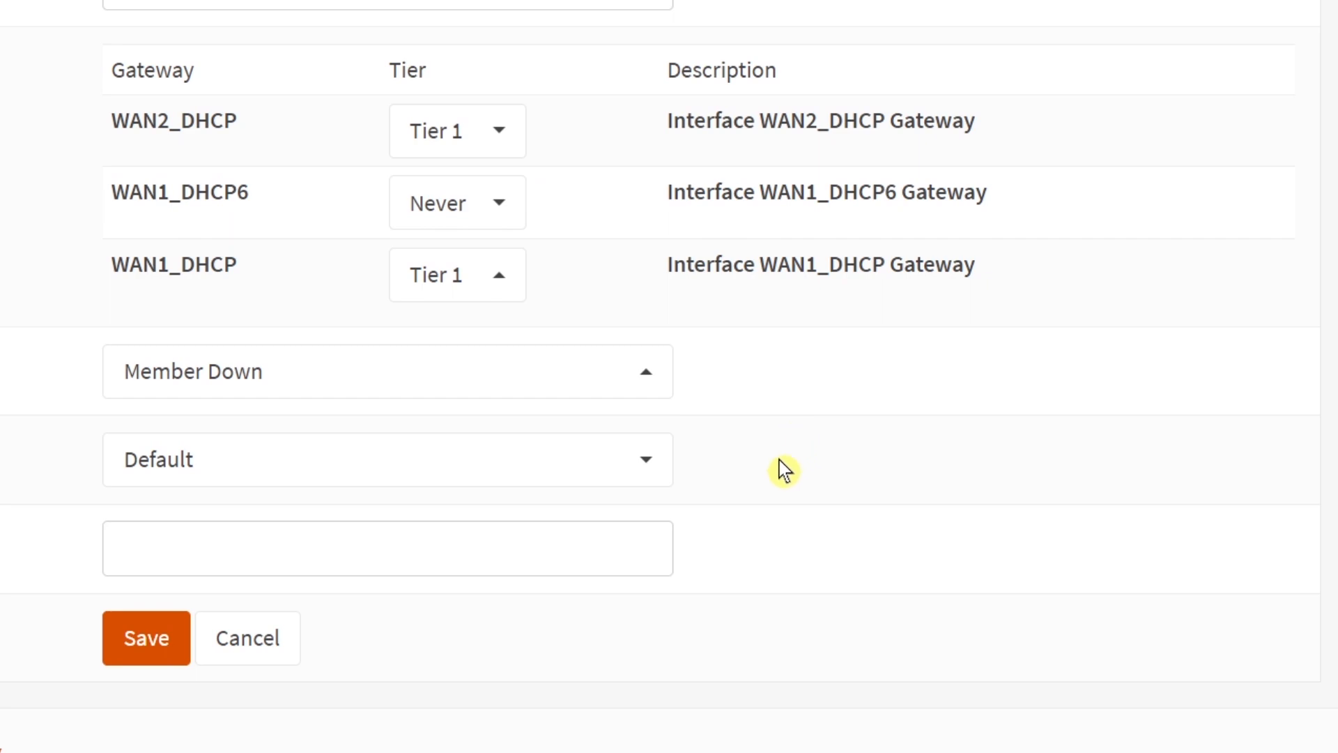
scroll(328, 457, up, 3)
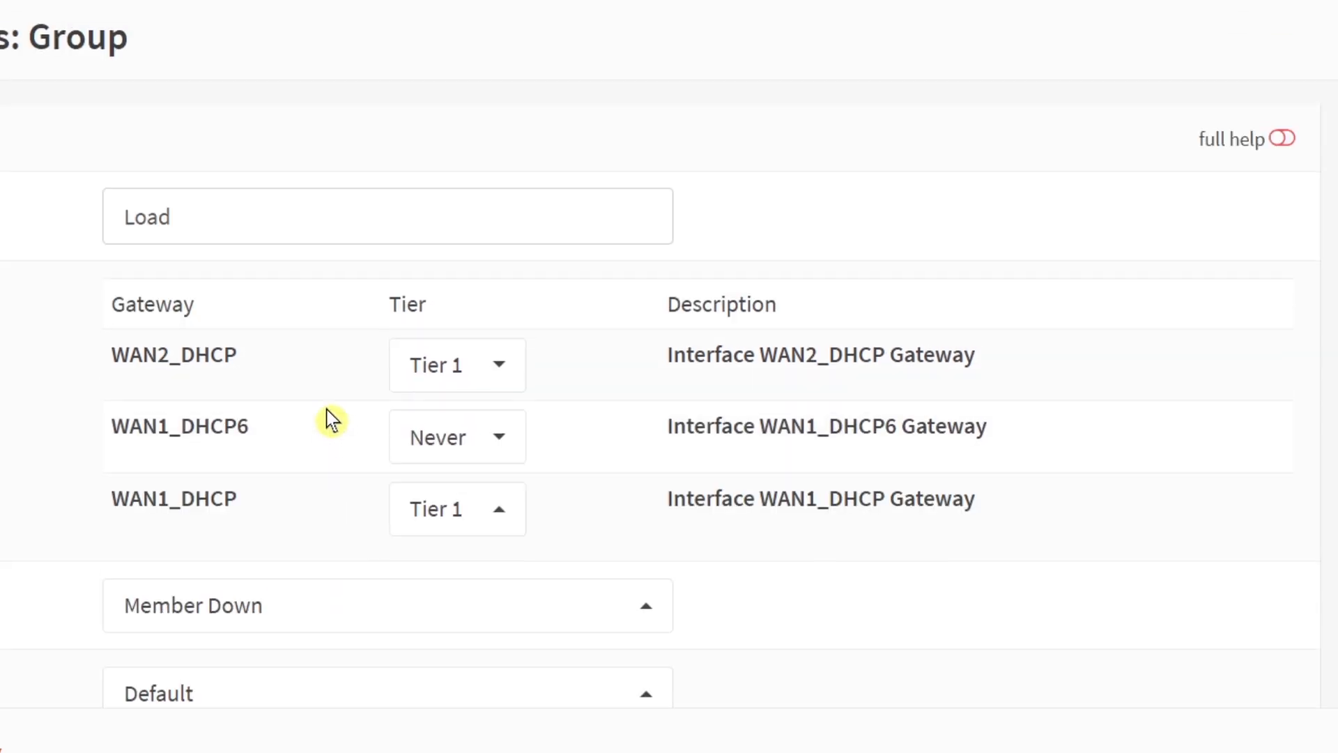
scroll(296, 359, down, 3)
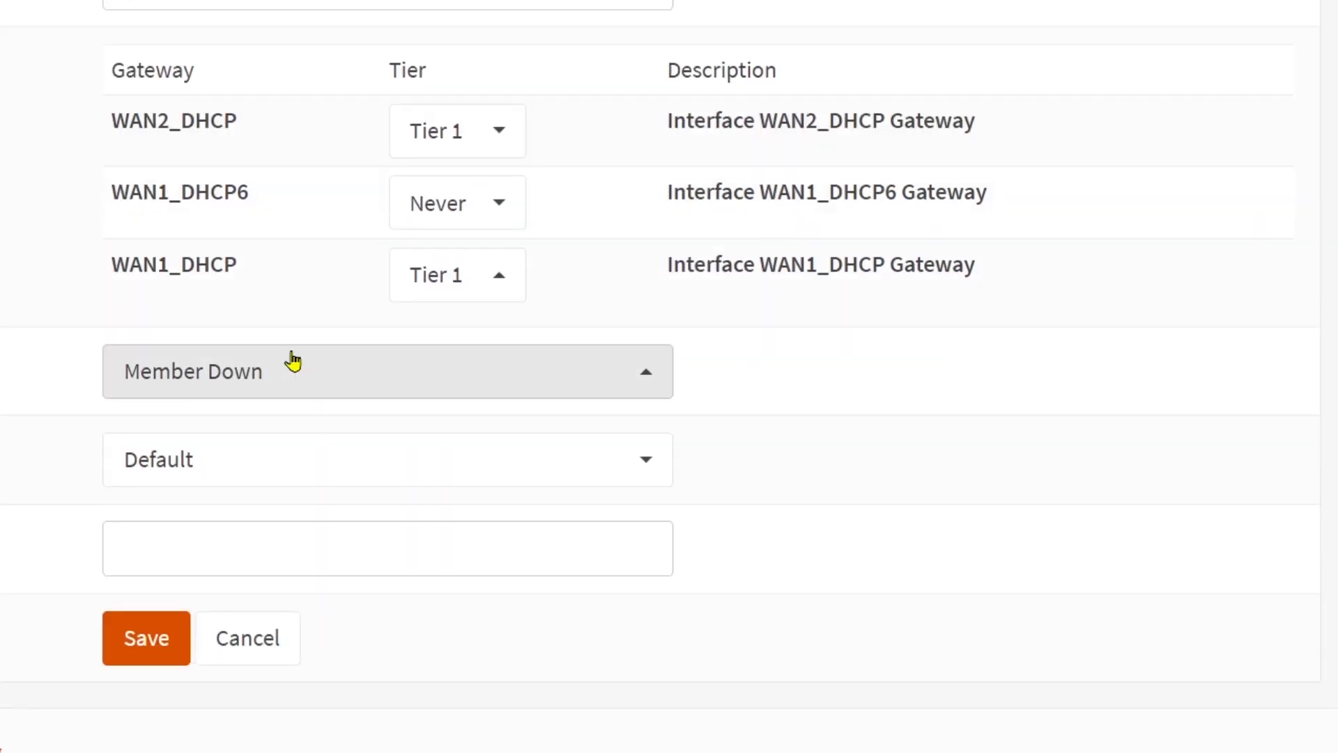
right_click(250, 551)
click(240, 224)
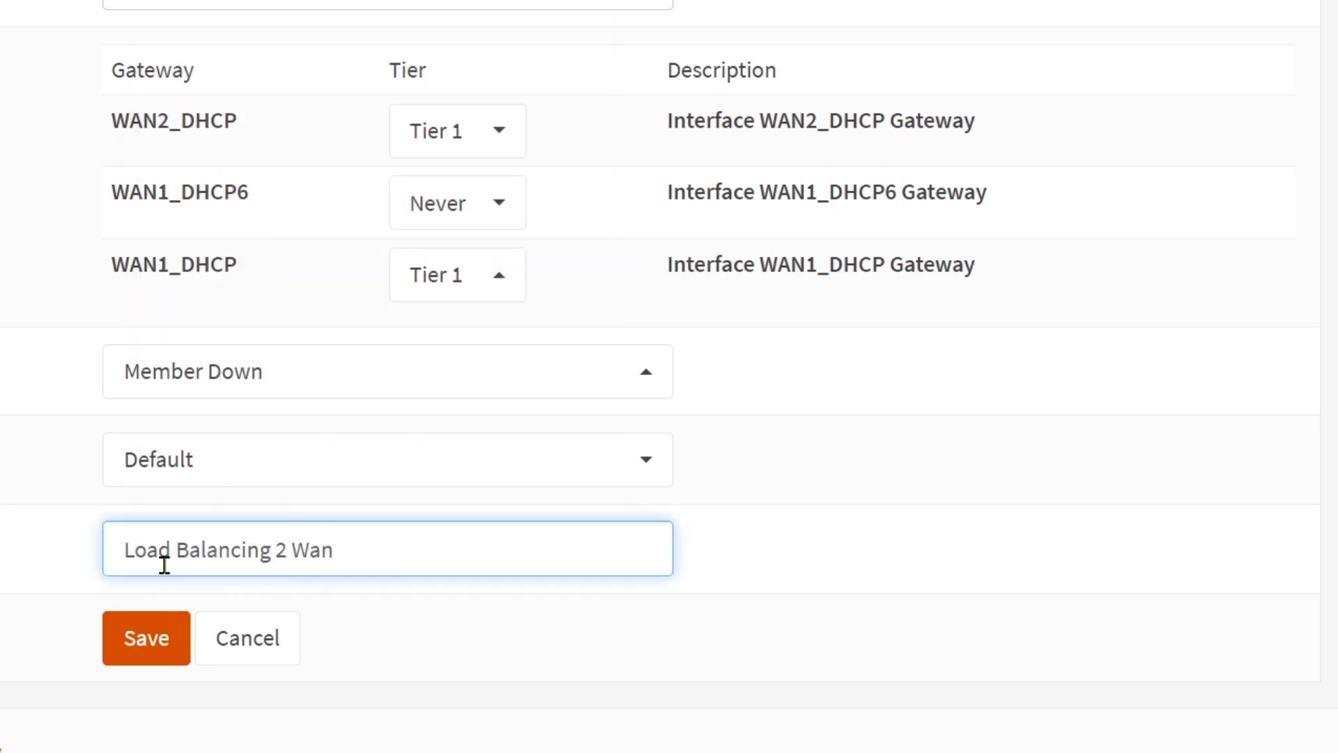
drag(174, 550, 78, 554)
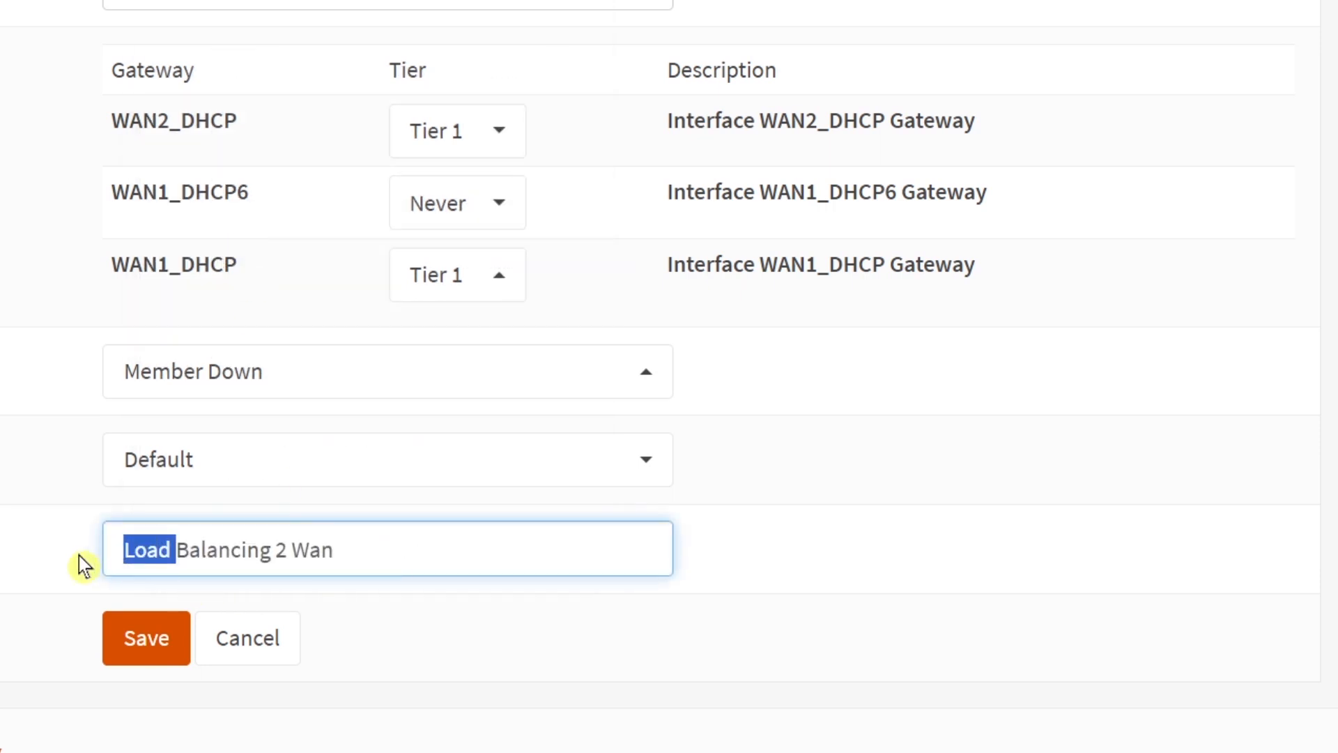
key(BackSpace)
drag(224, 550, 425, 550)
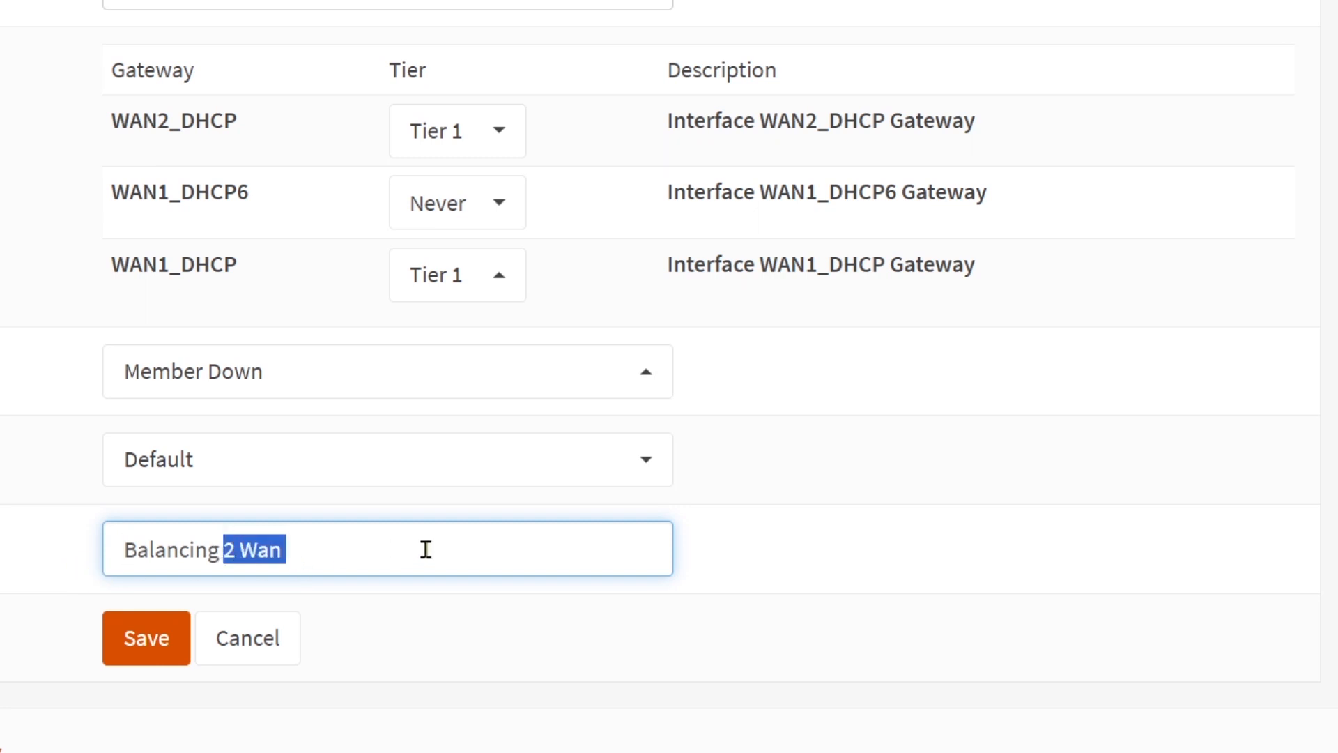
key(BackSpace)
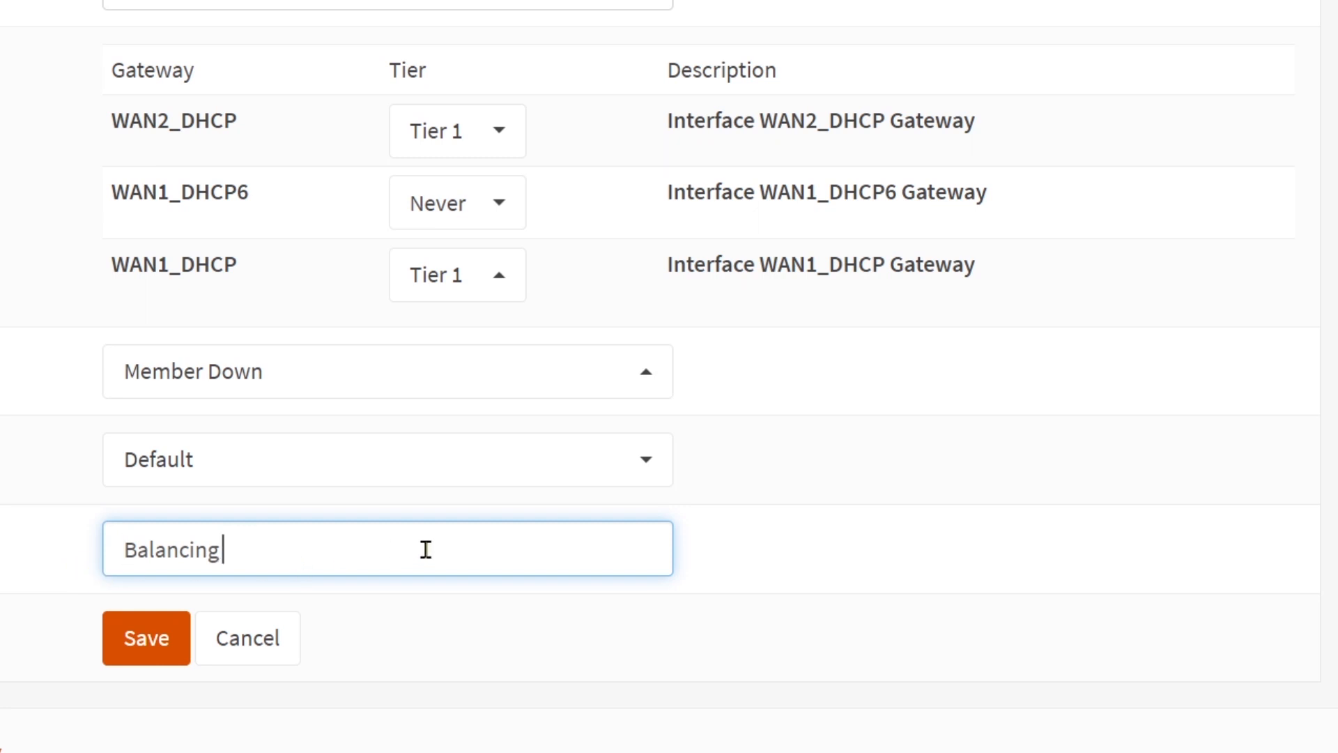
scroll(773, 554, up, 3)
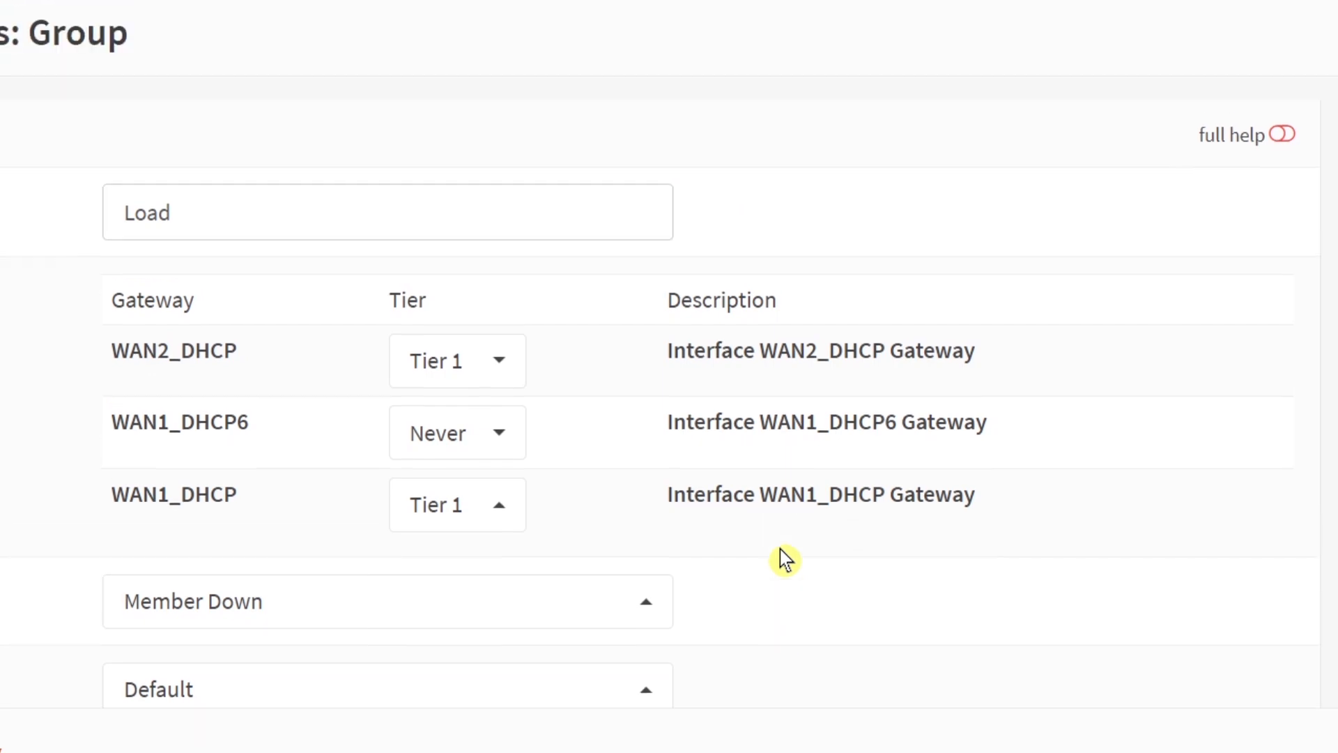
Step: Save the new gateway group and apply the pending changes
scroll(785, 558, down, 3)
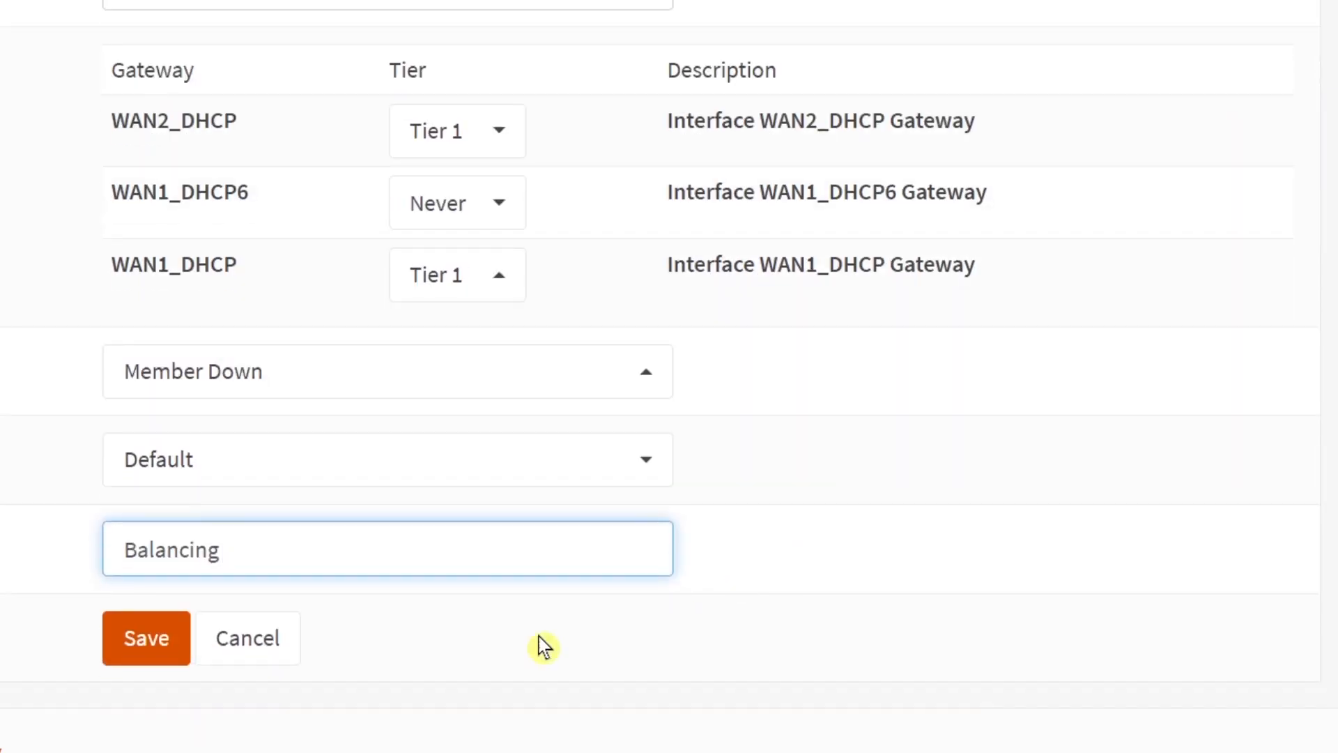
click(146, 650)
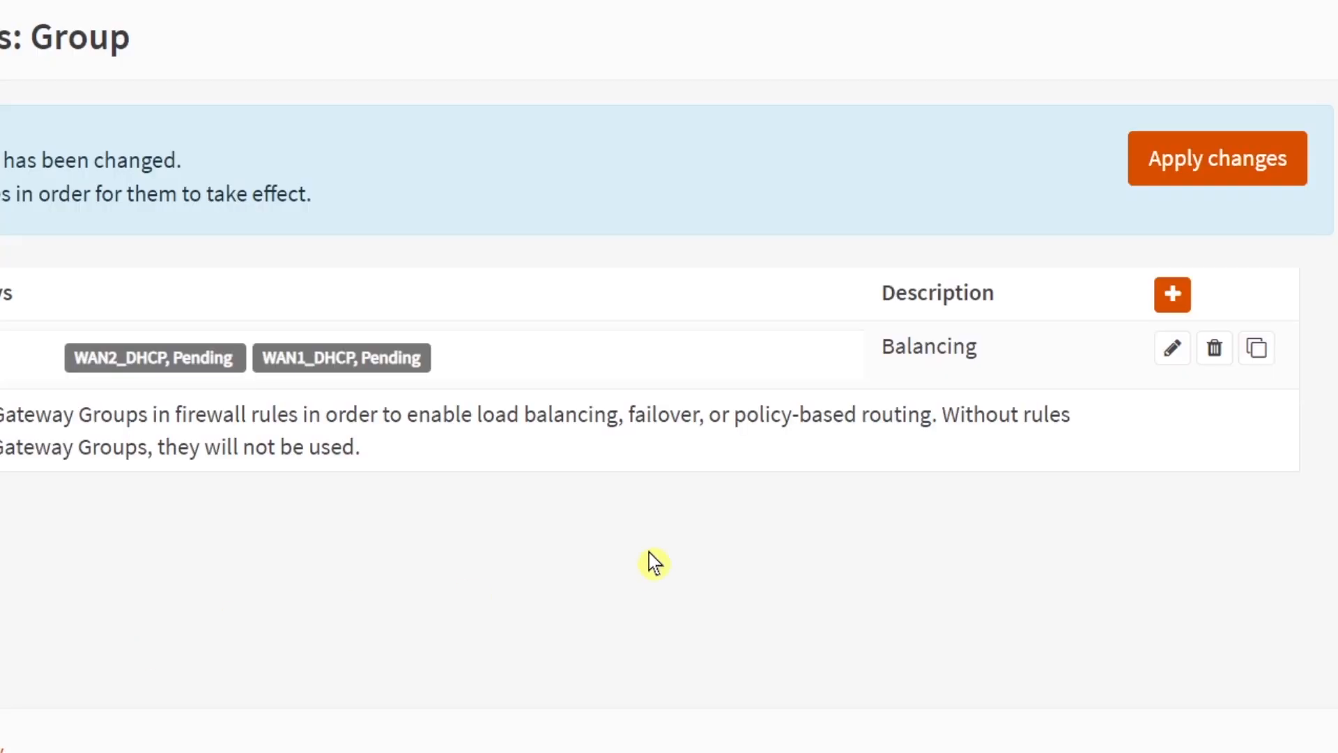
click(1203, 170)
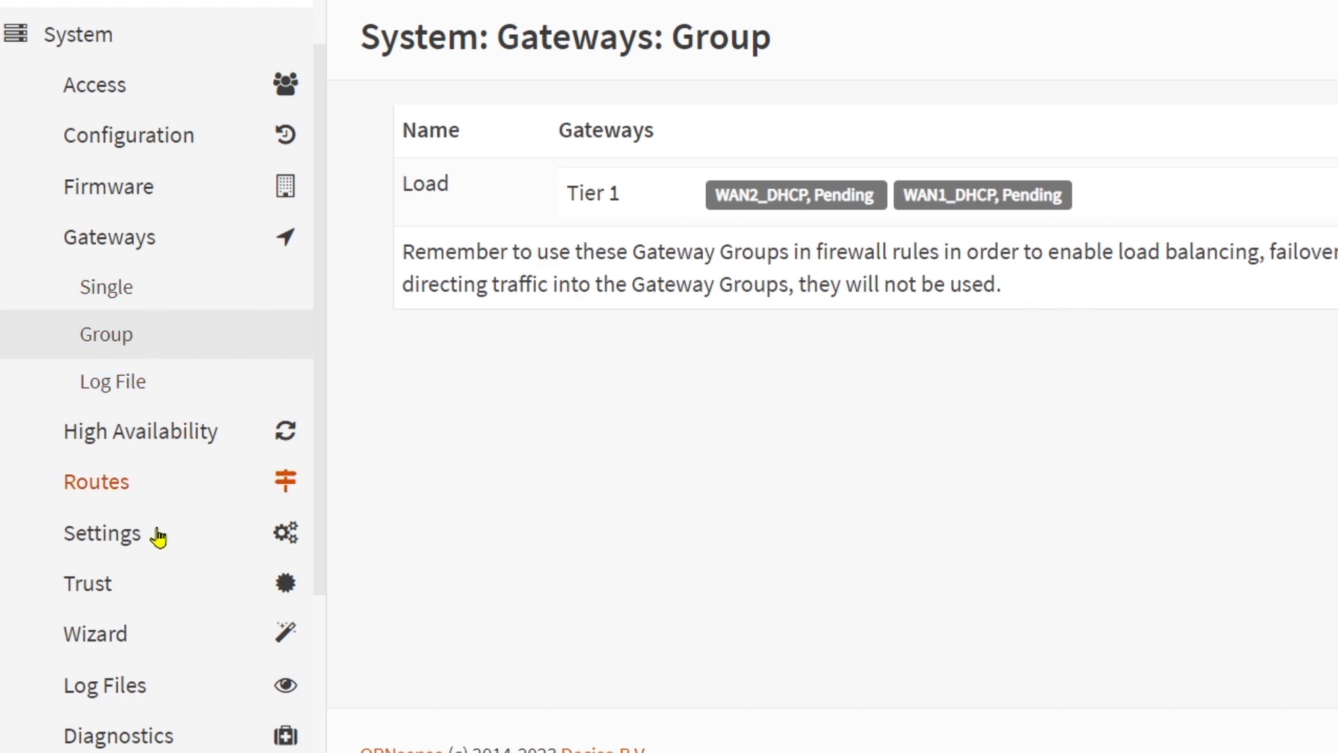
Step: In the general system settings, bind DNS server 8.8.8.8 to the WAN1_DHCP gateway and 8.8.4.4 to WAN2_DHCP, then save
click(111, 546)
click(113, 542)
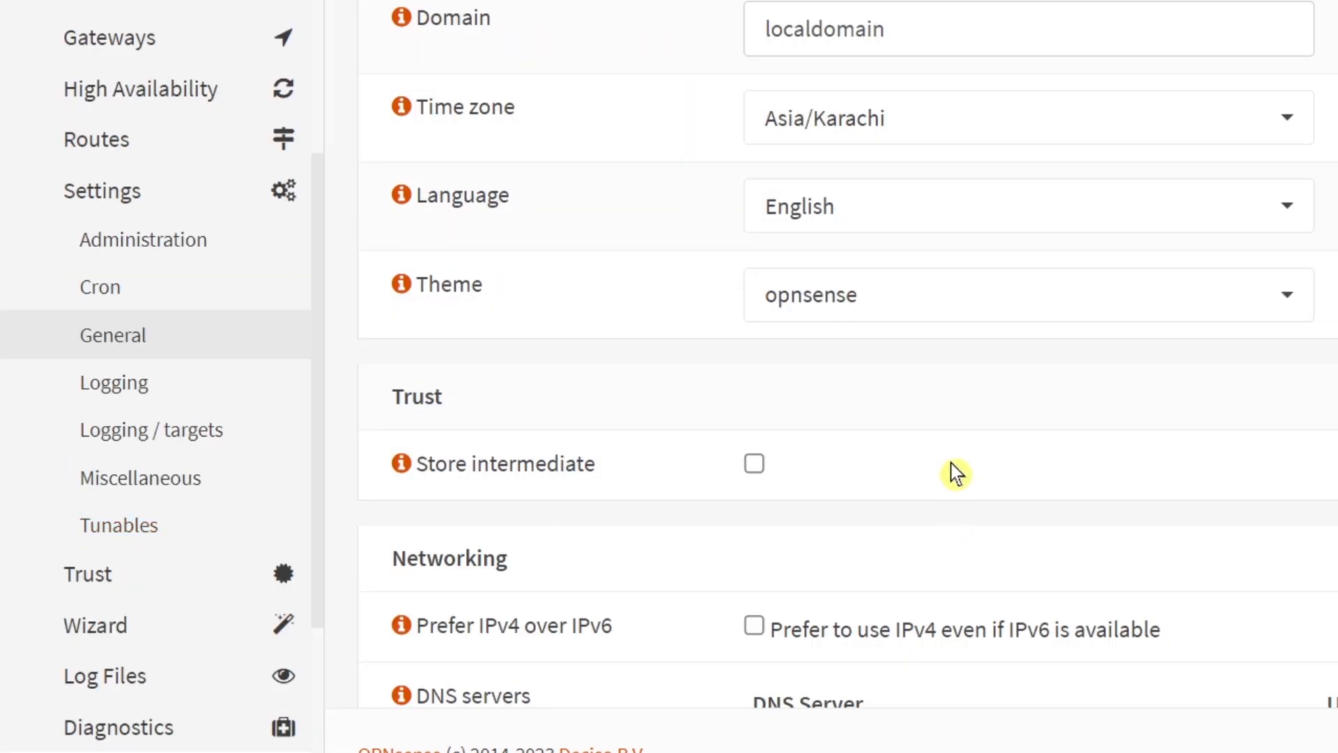
scroll(956, 459, down, 7)
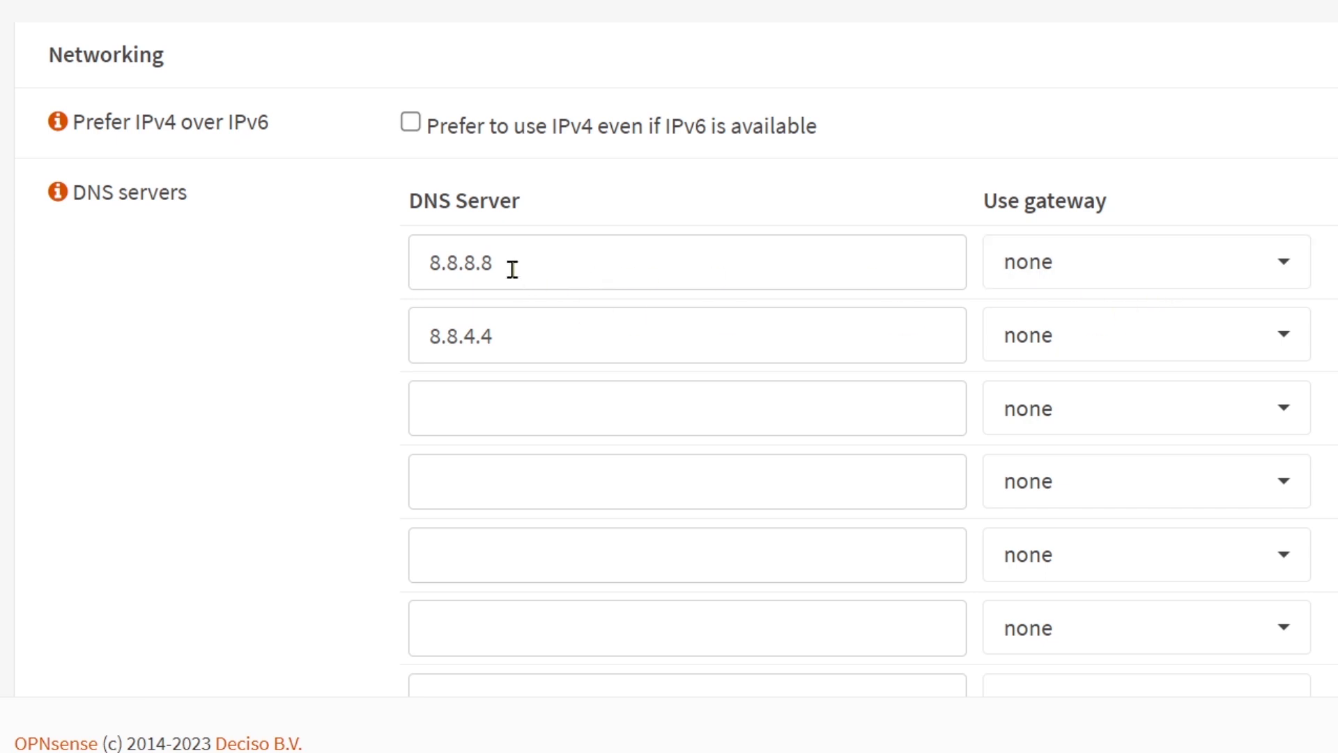
click(1126, 269)
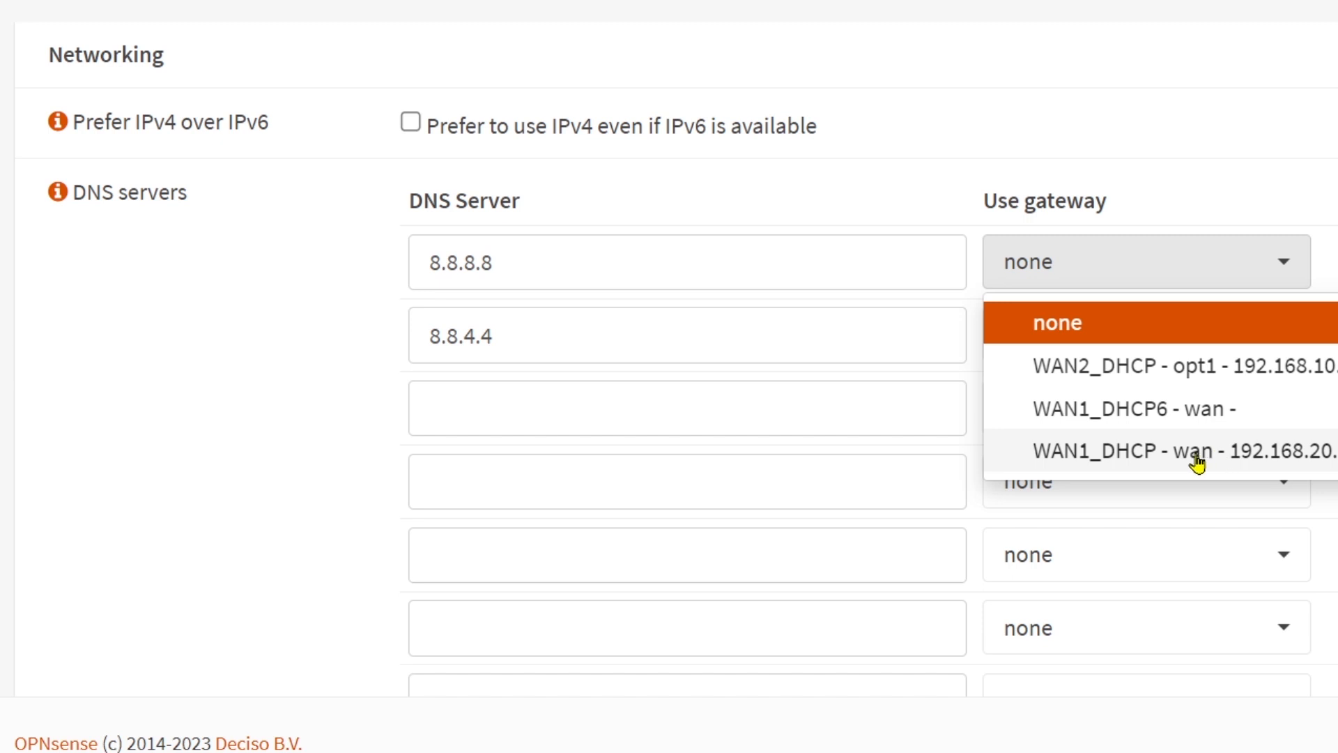
click(1091, 455)
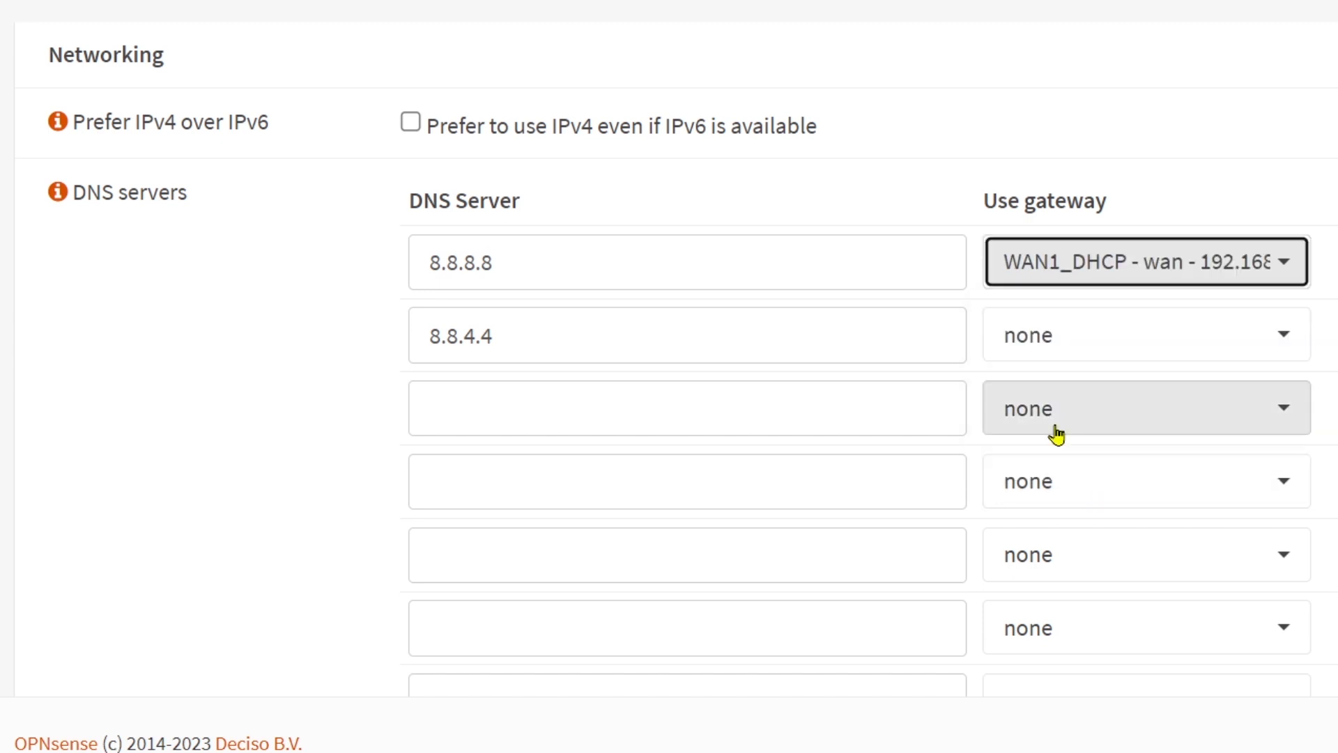
click(1094, 352)
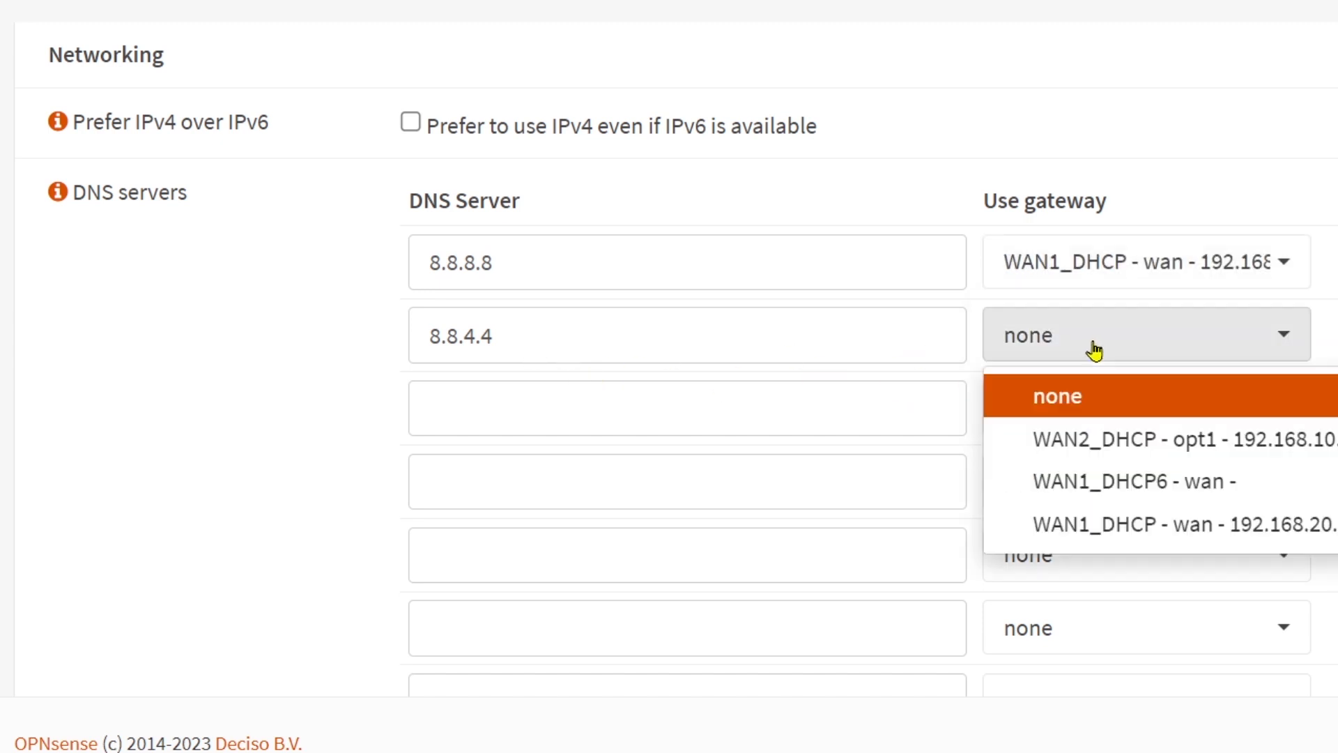
click(1089, 440)
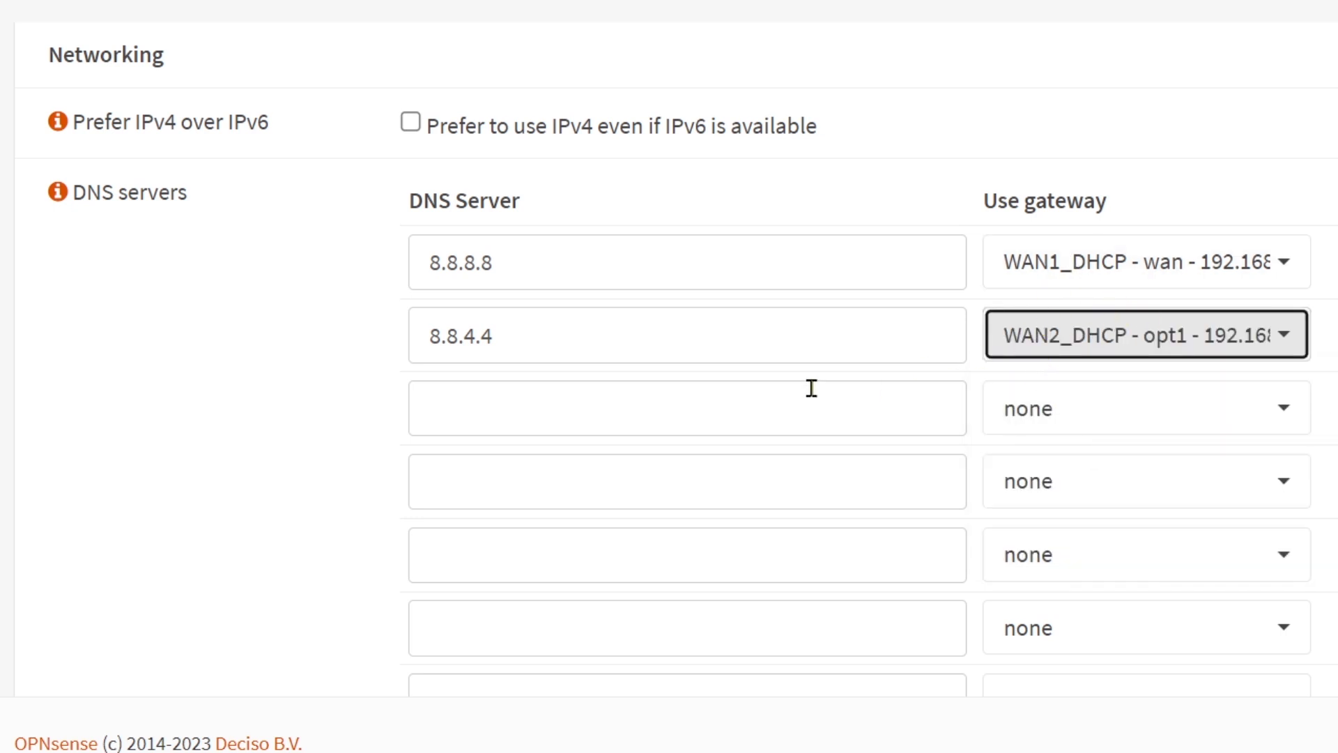
scroll(810, 388, down, 10)
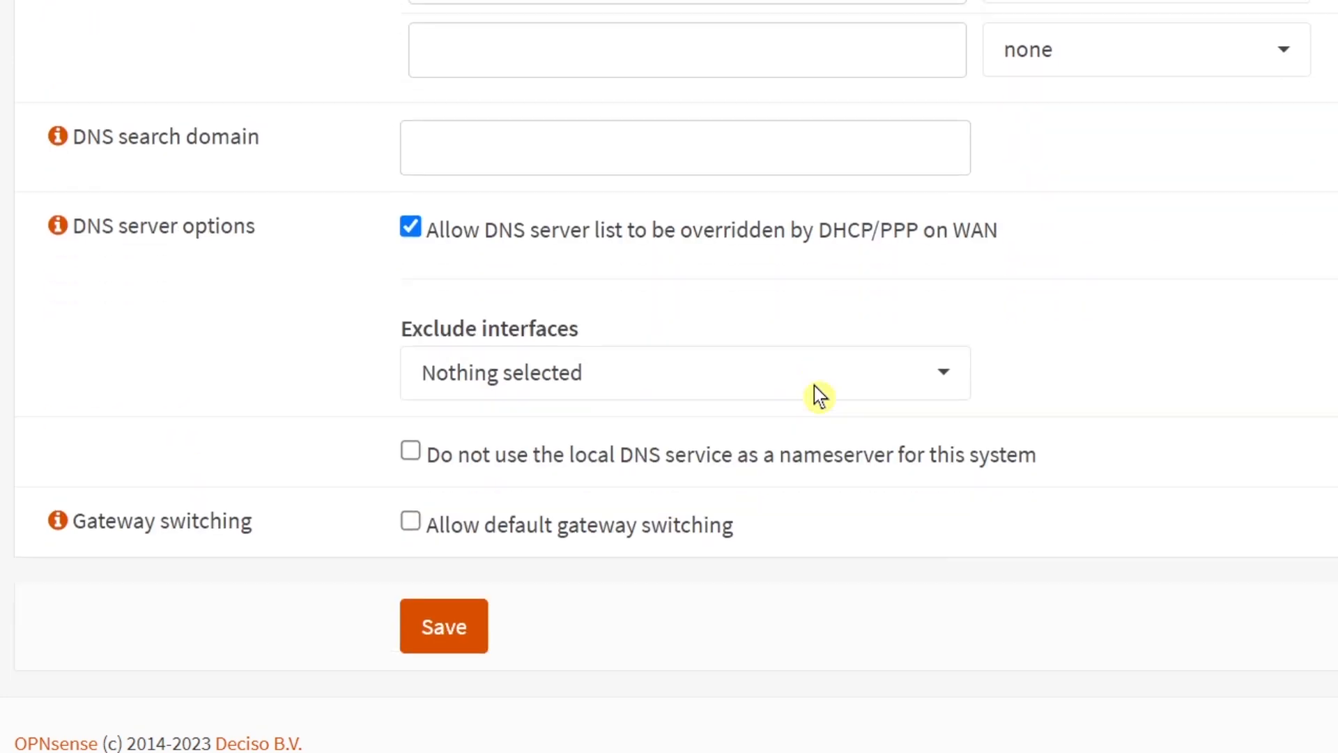
click(450, 627)
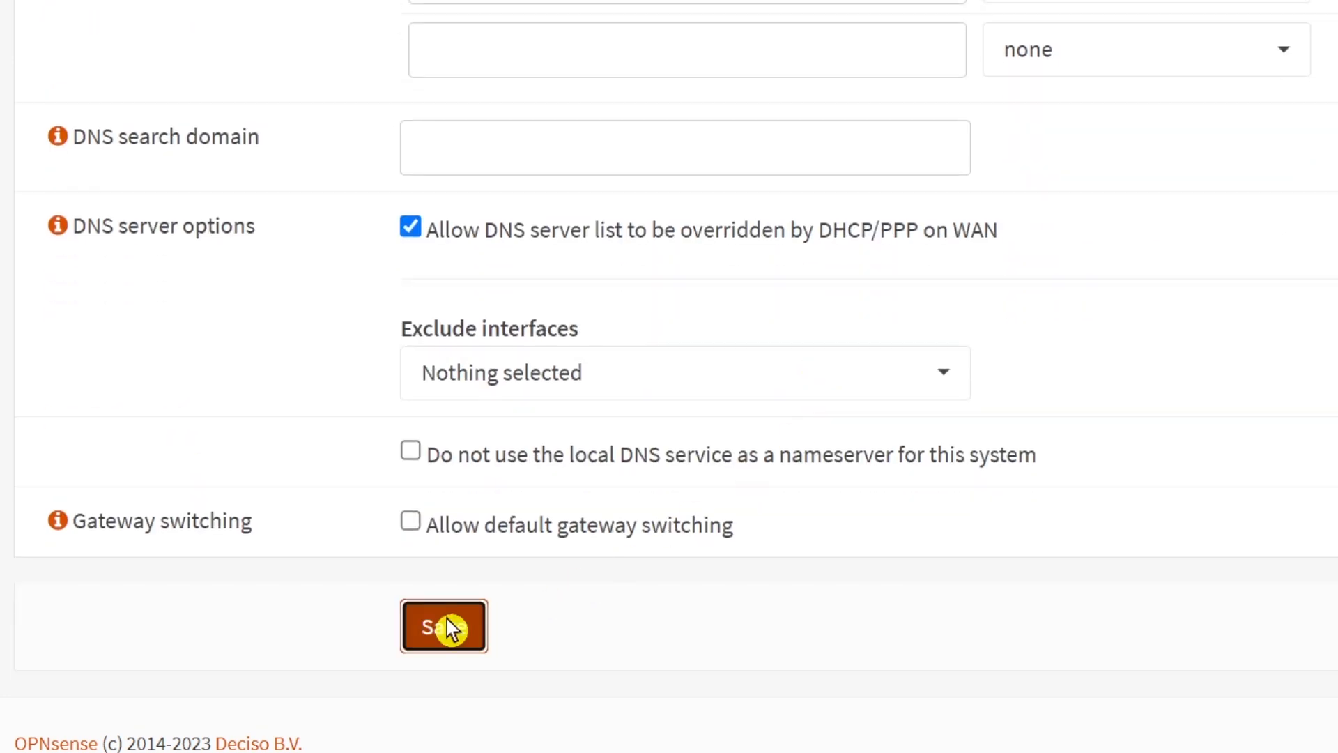
Step: Open the firewall rules for the LAN interface and examine the default allow rules
scroll(650, 490, down, 4)
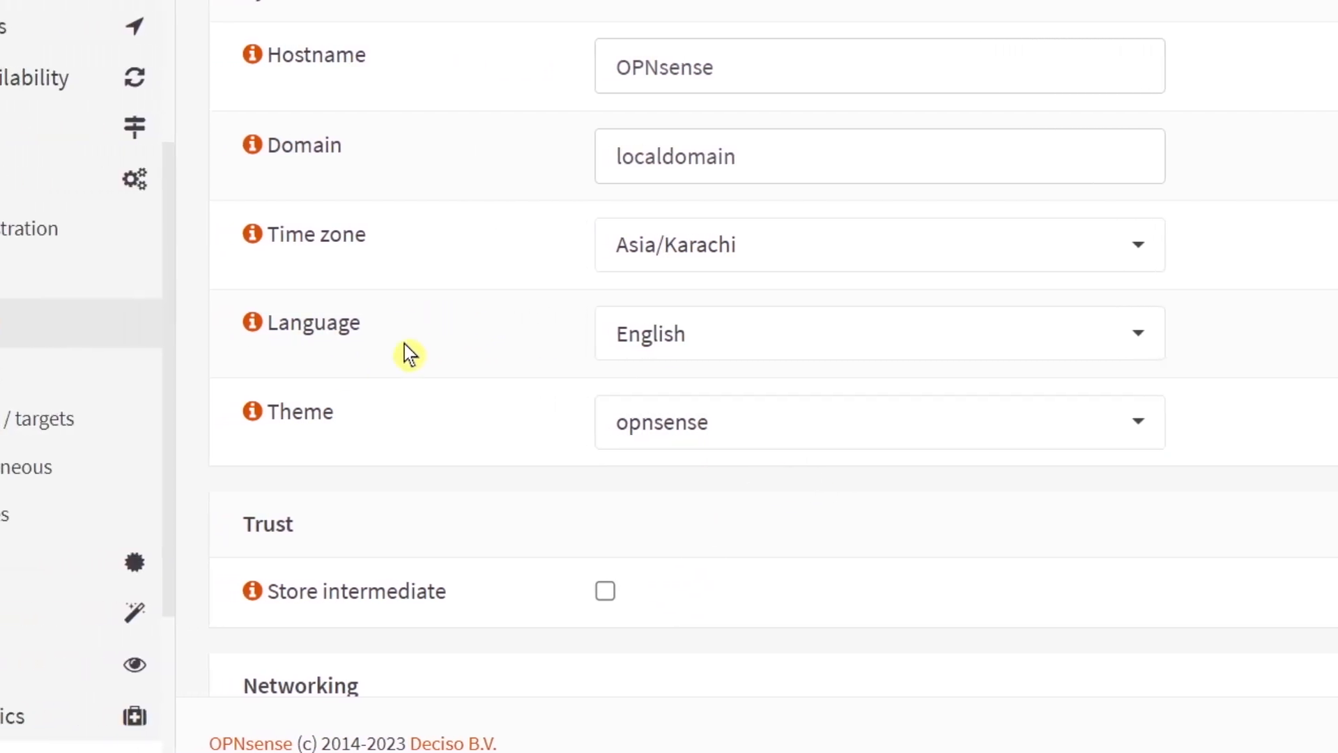
scroll(56, 355, down, 4)
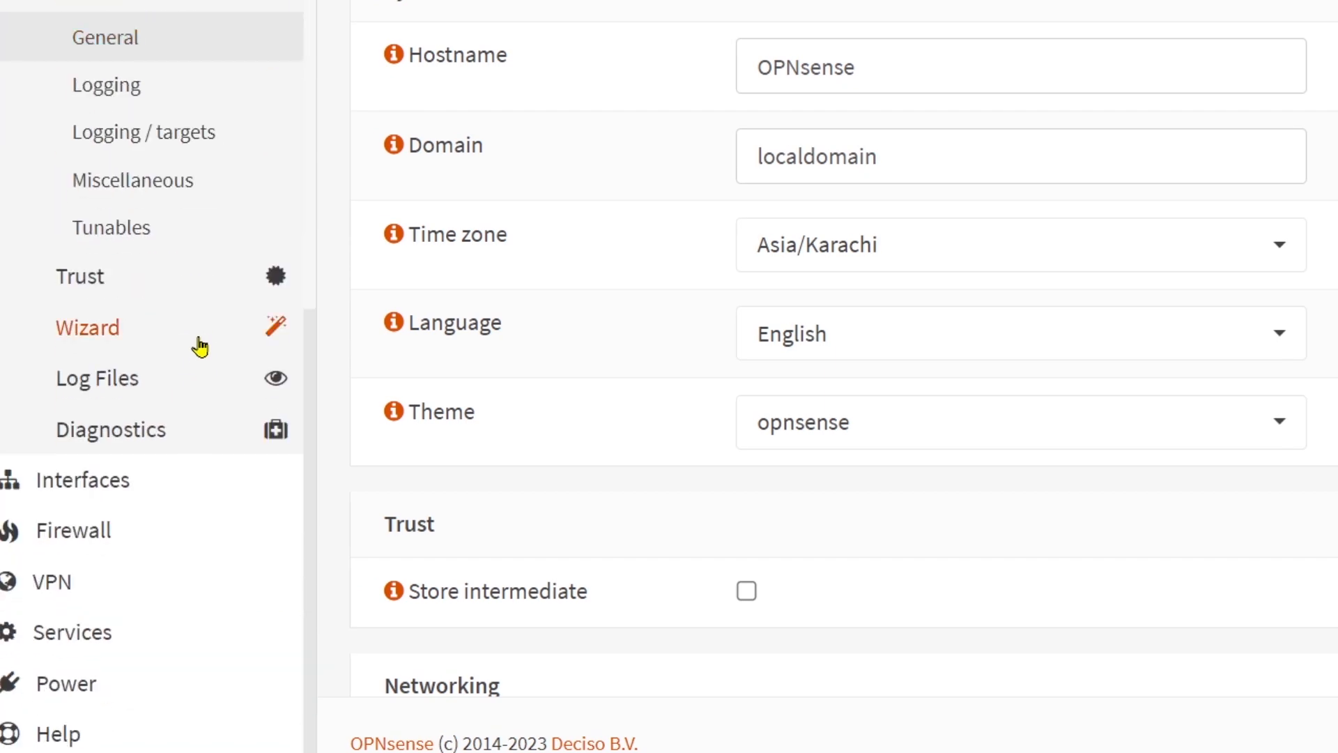
scroll(199, 349, down, 4)
click(91, 531)
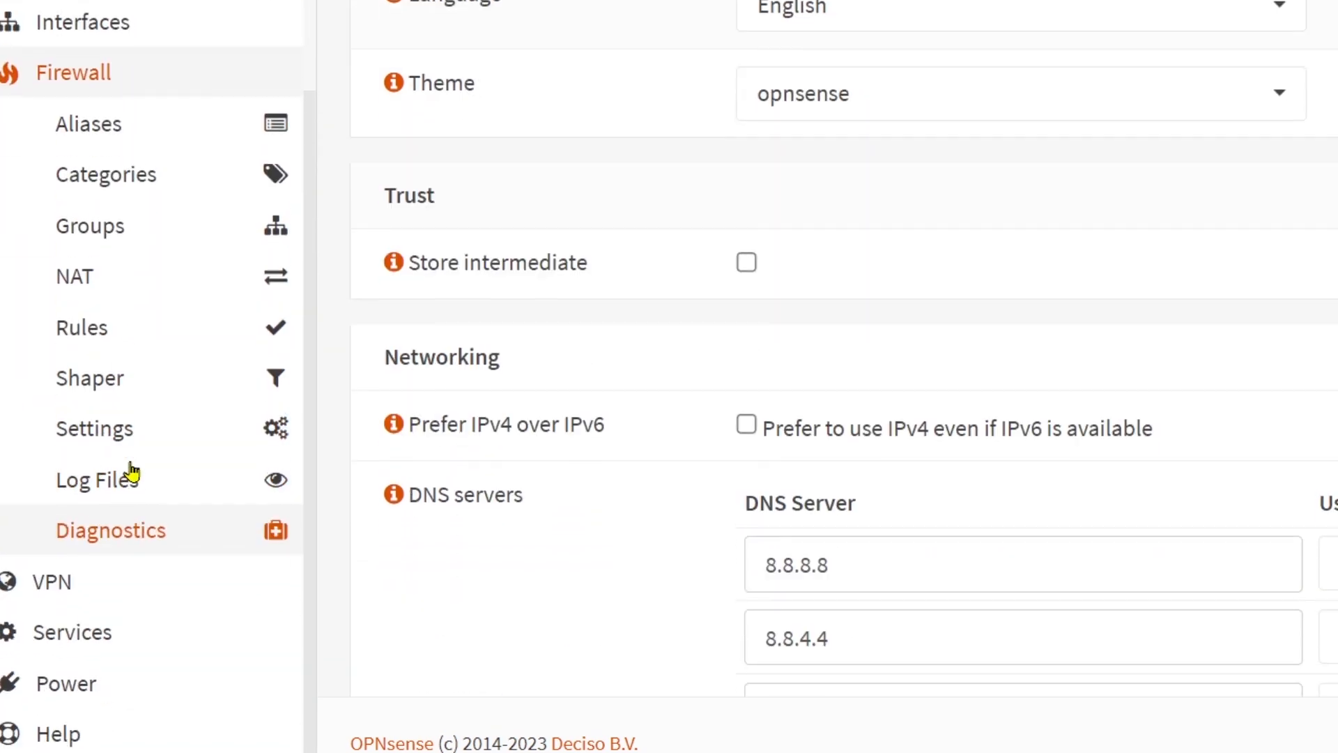
click(140, 336)
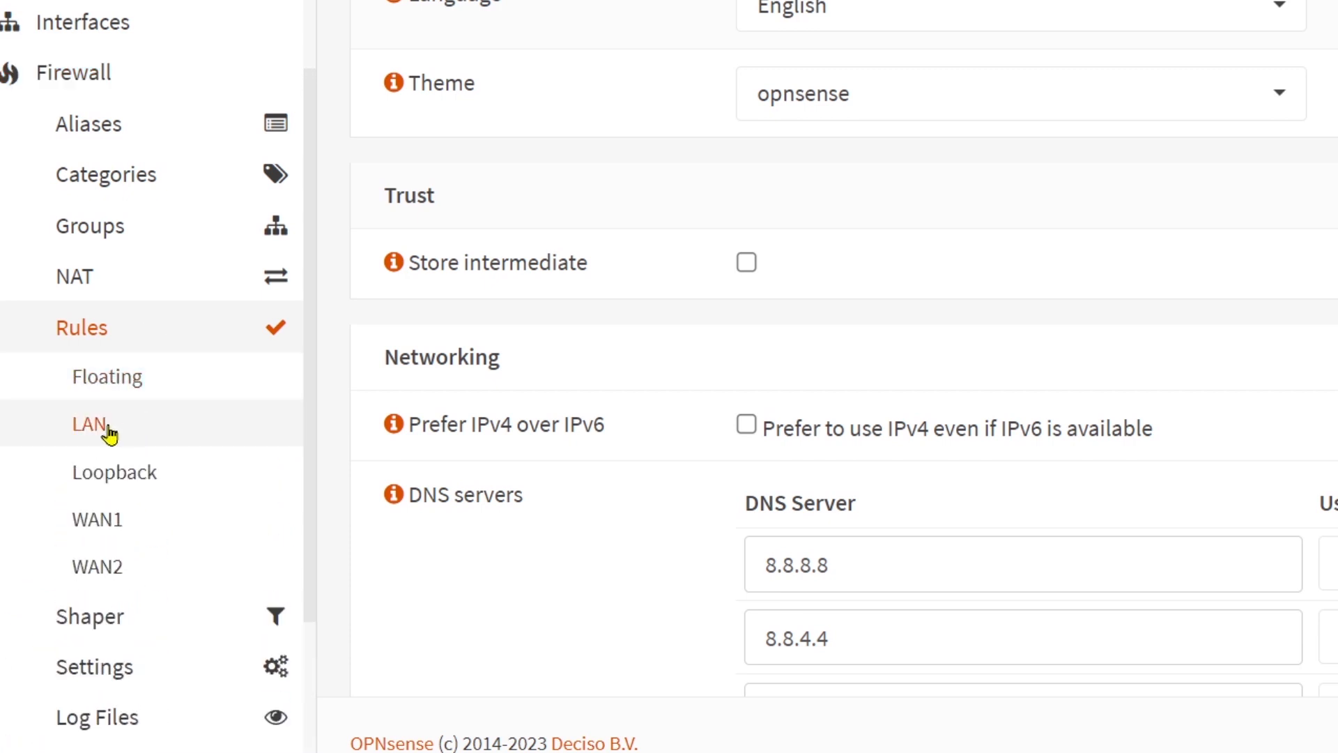
click(89, 427)
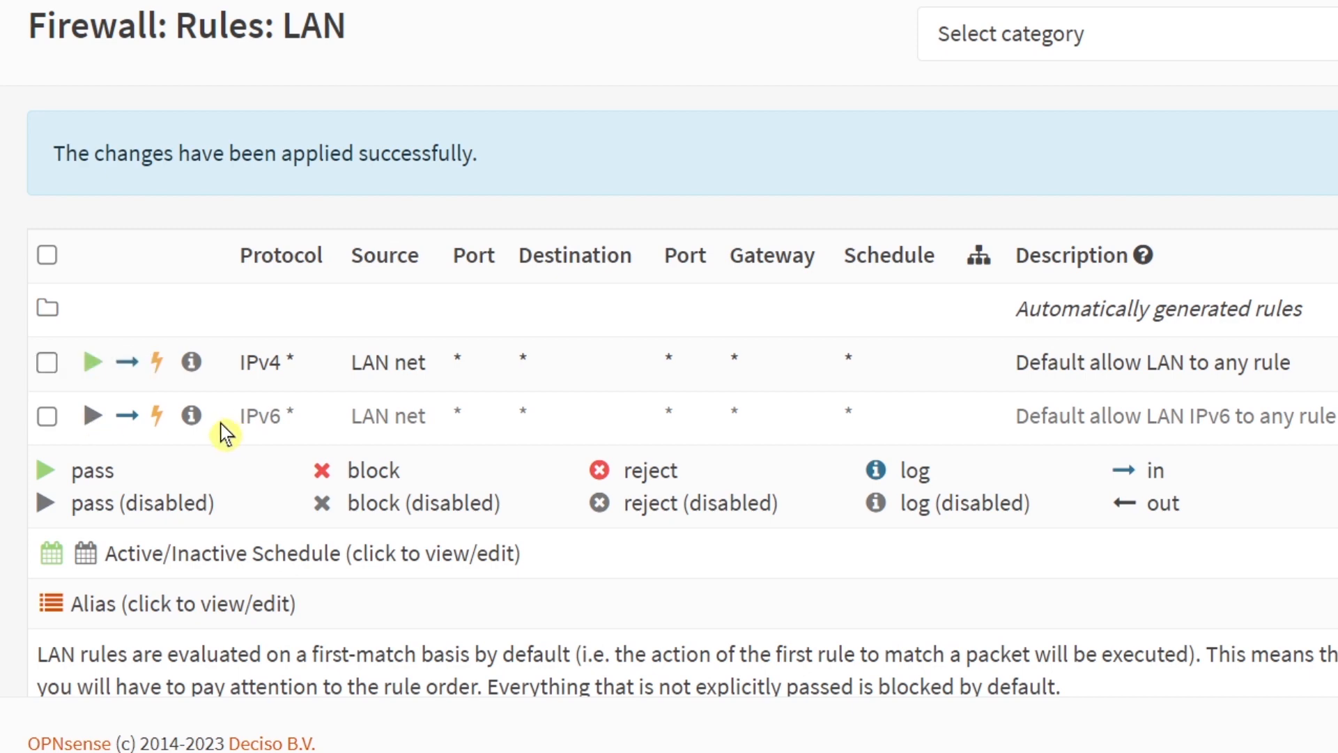
drag(278, 362, 252, 362)
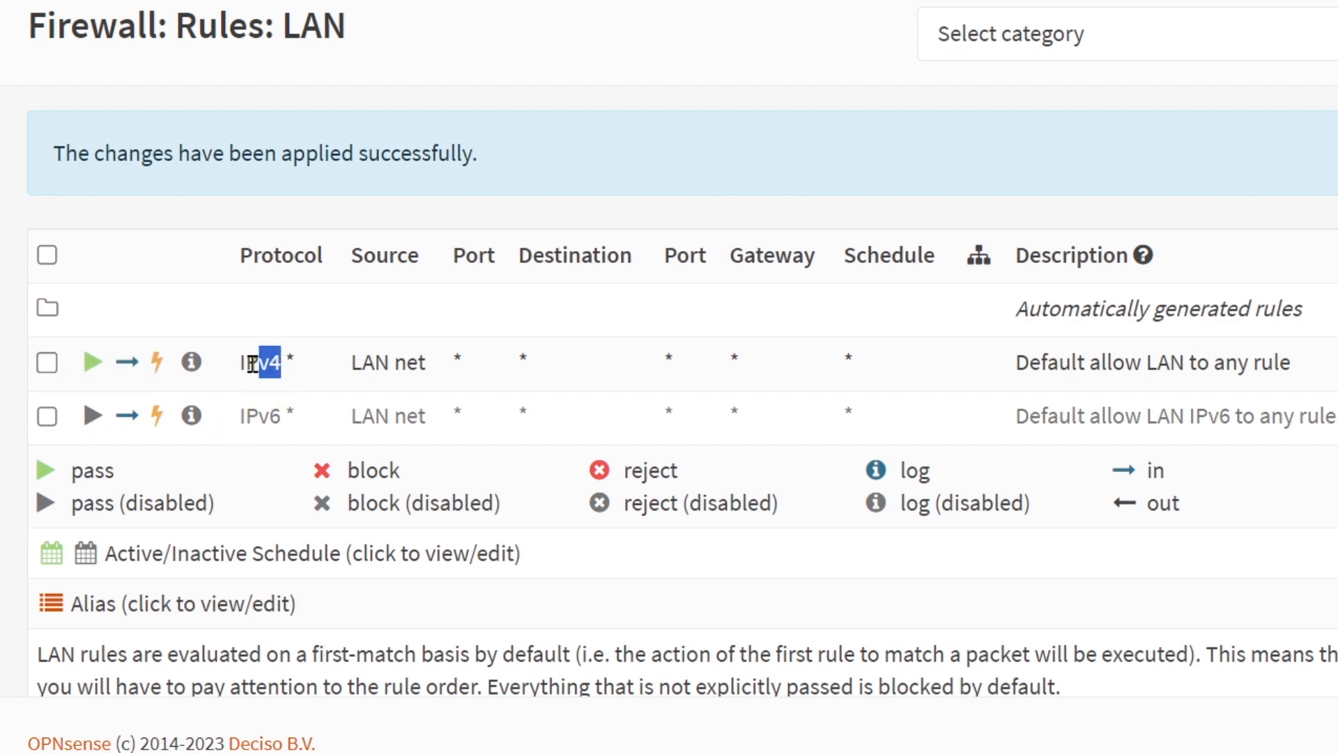
click(375, 362)
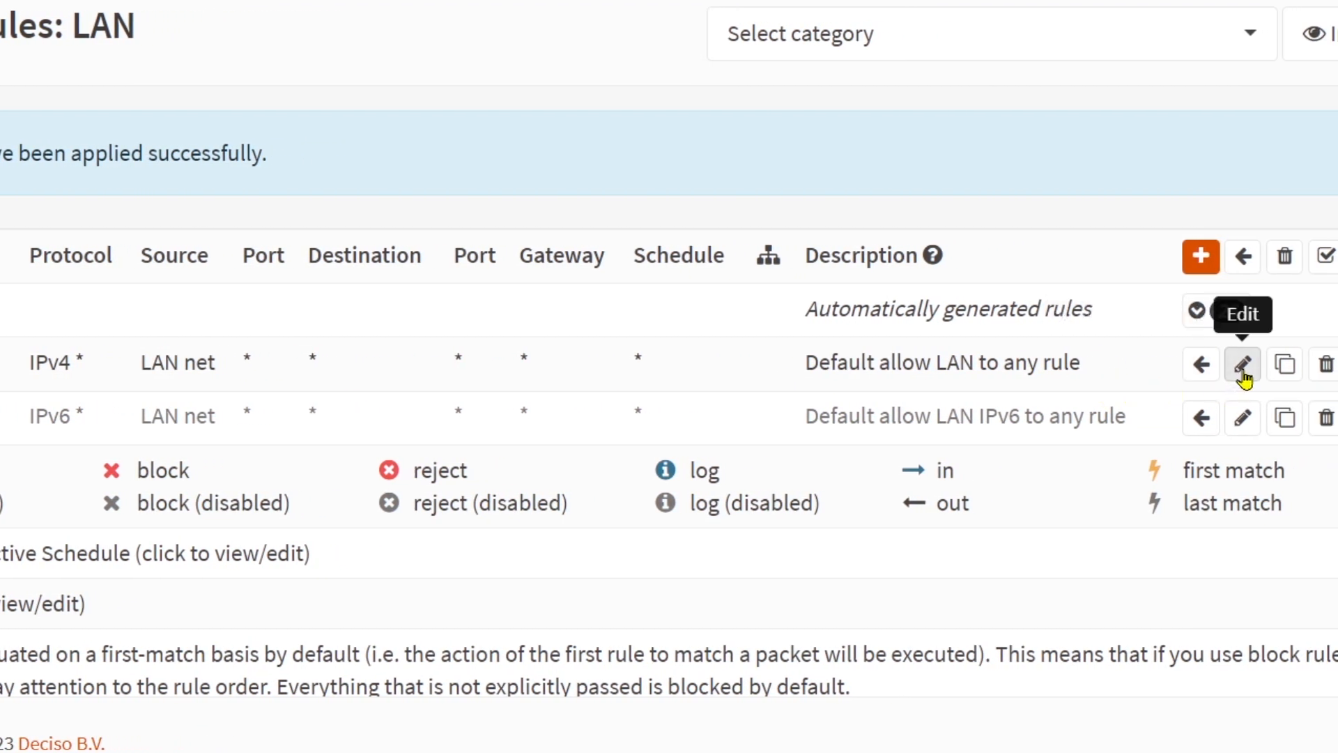
Step: Set the gateway of the default allow LAN to any IPv4 rule to the Load group, save and apply changes
click(1242, 373)
scroll(1149, 373, down, 3)
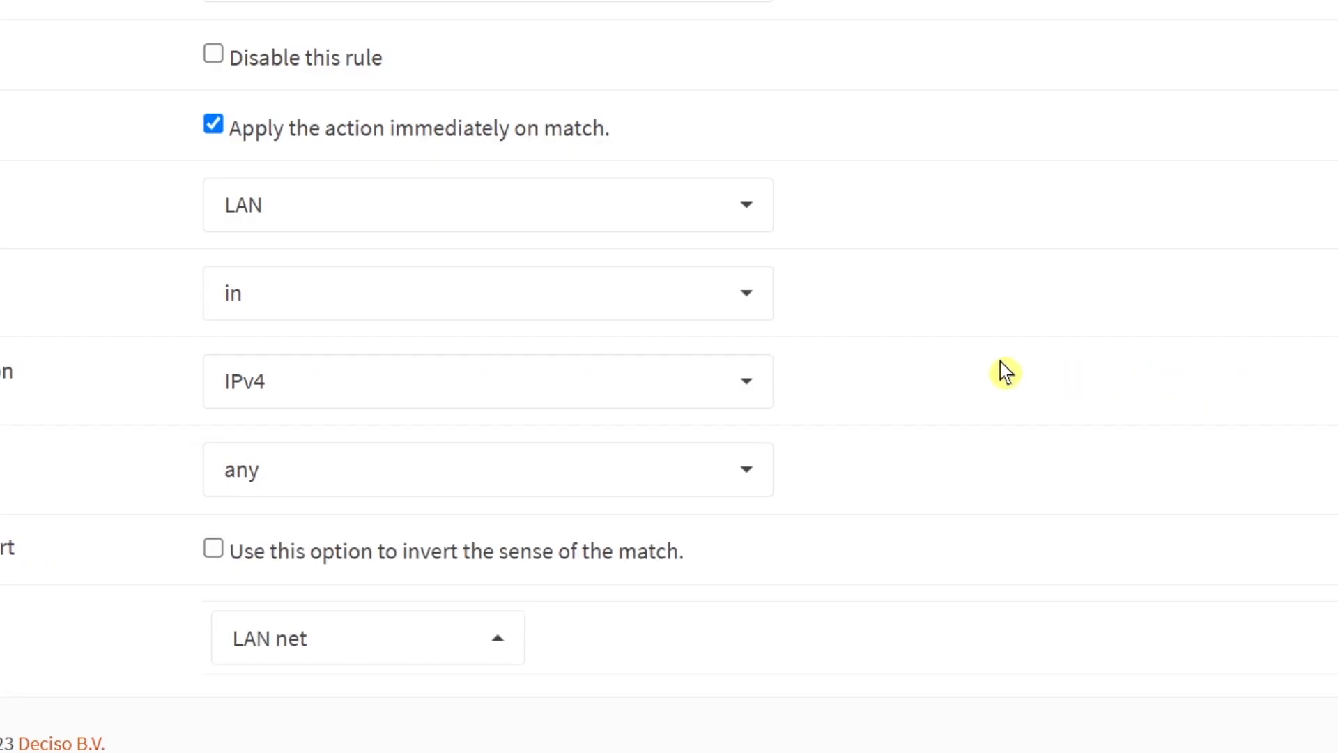
scroll(1052, 367, up, 3)
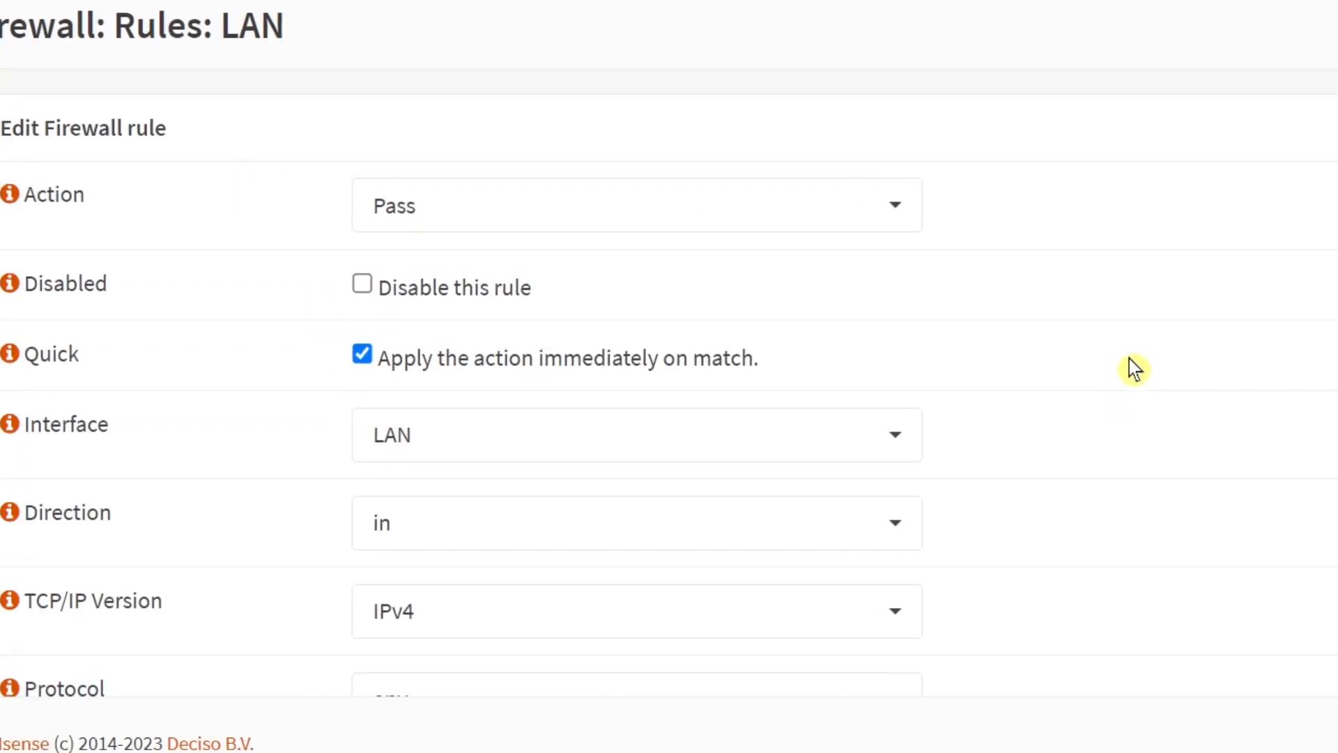
scroll(1127, 358, down, 15)
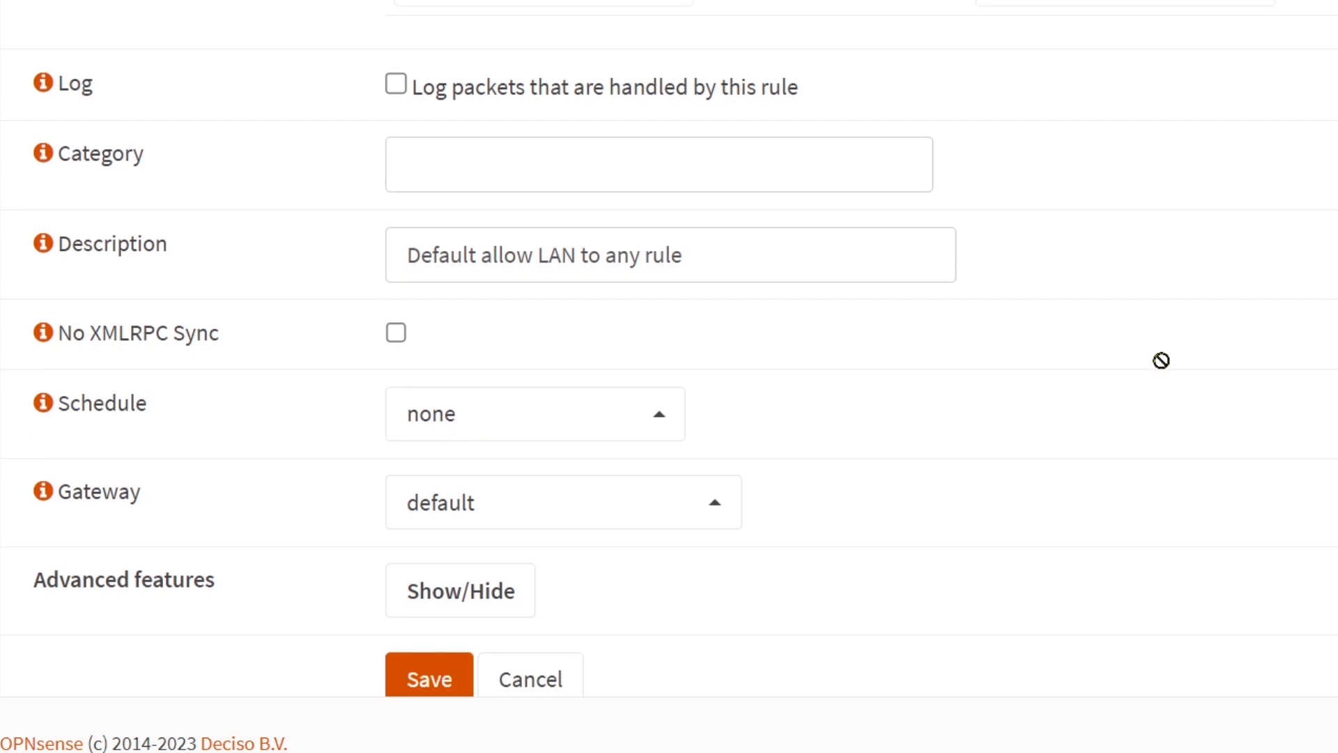
scroll(1160, 360, down, 1)
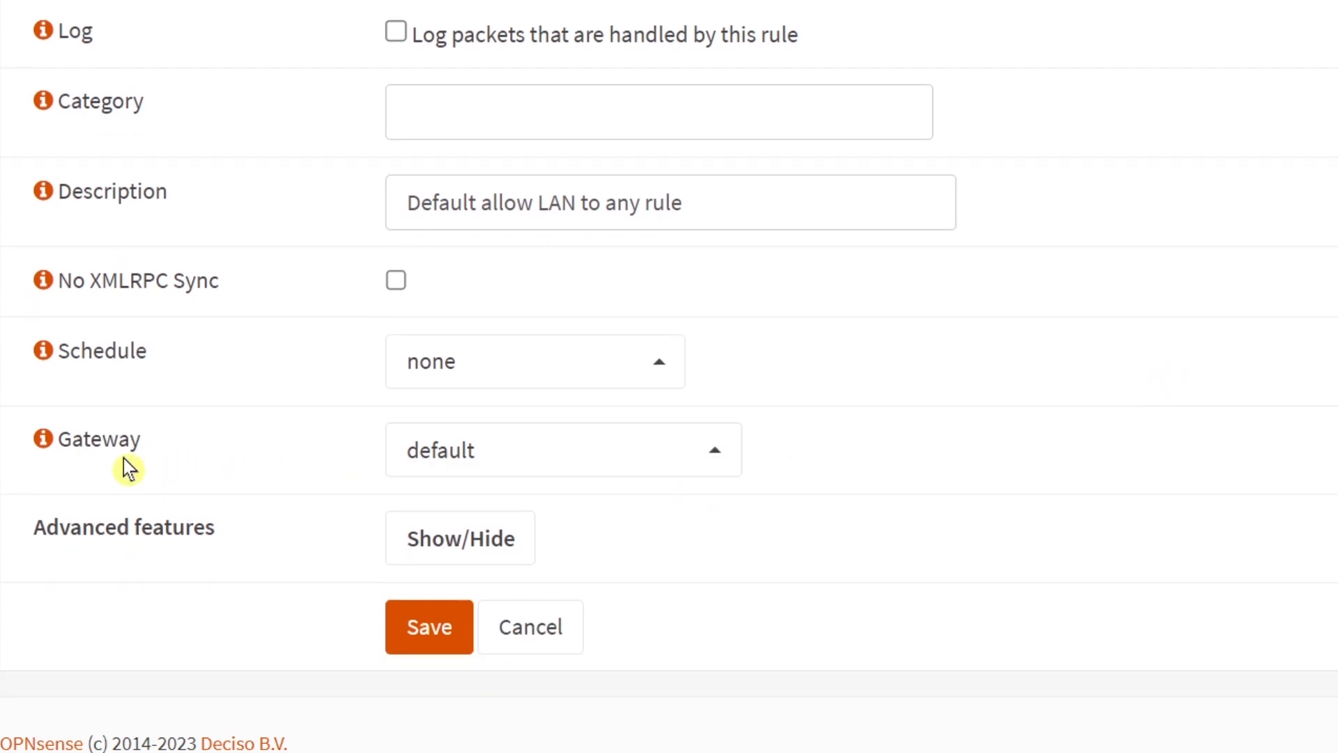
click(512, 463)
scroll(613, 343, down, 2)
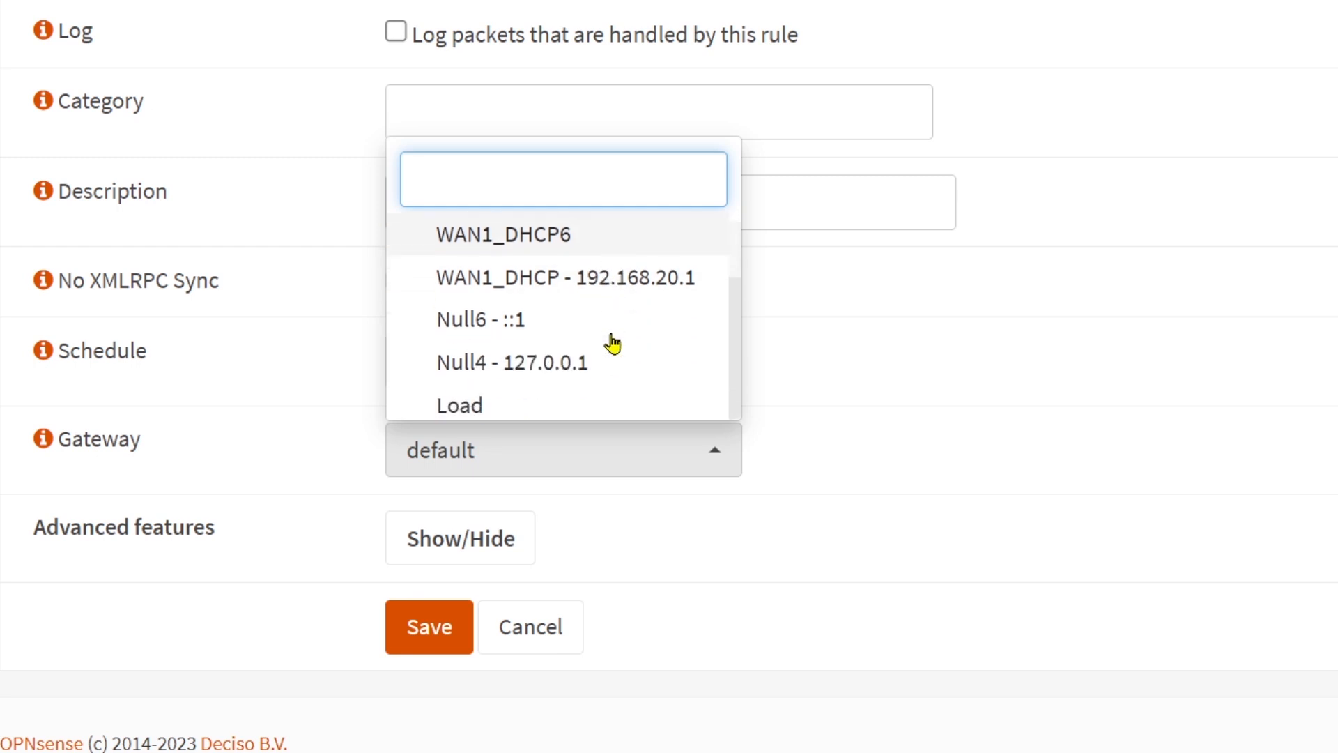
click(471, 414)
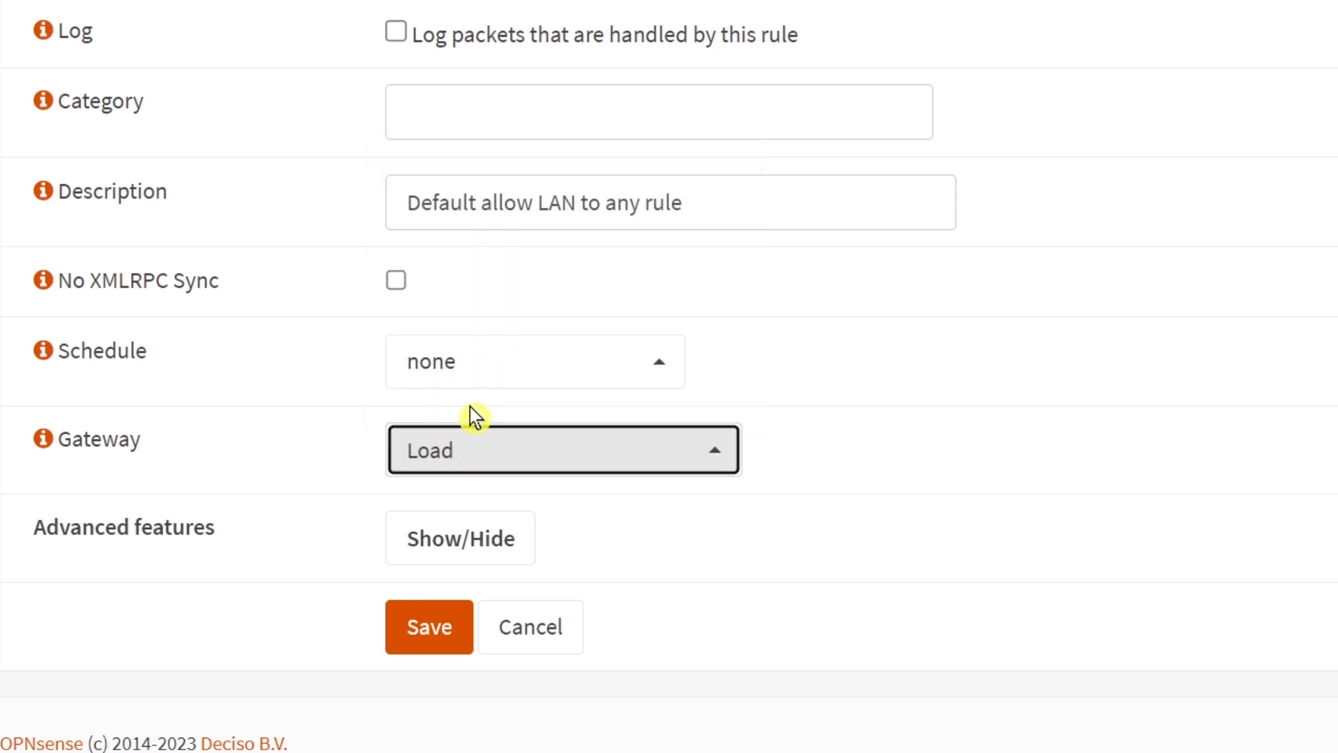
click(426, 627)
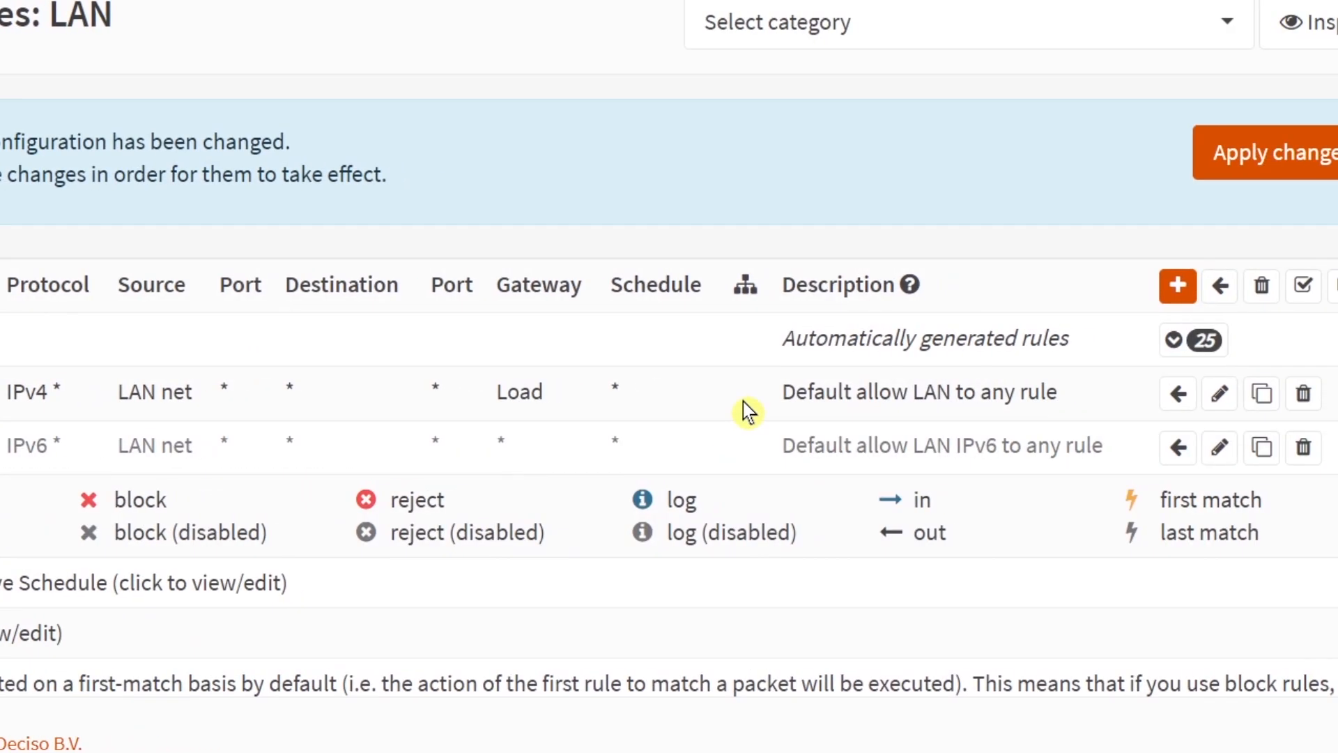
click(1319, 160)
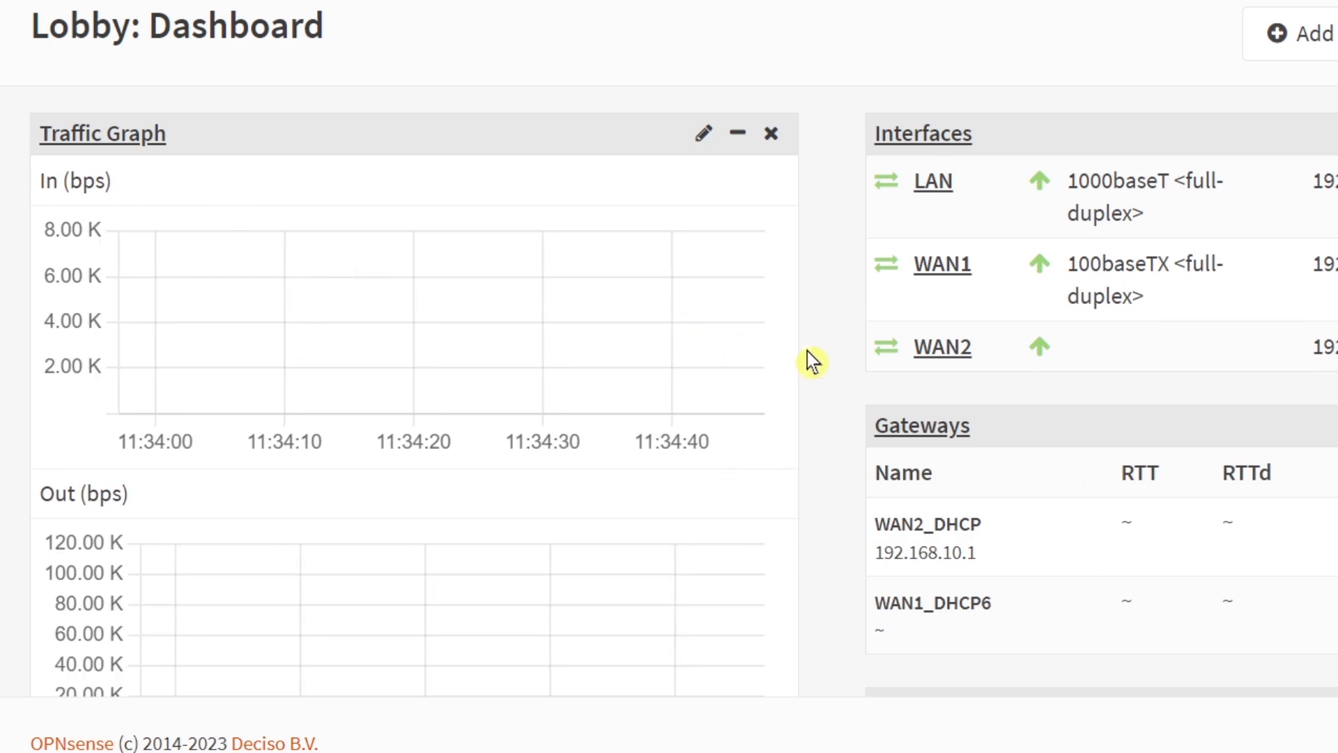
Step: Watch the dashboard traffic graph and gateway list while a large download runs
scroll(822, 357, down, 5)
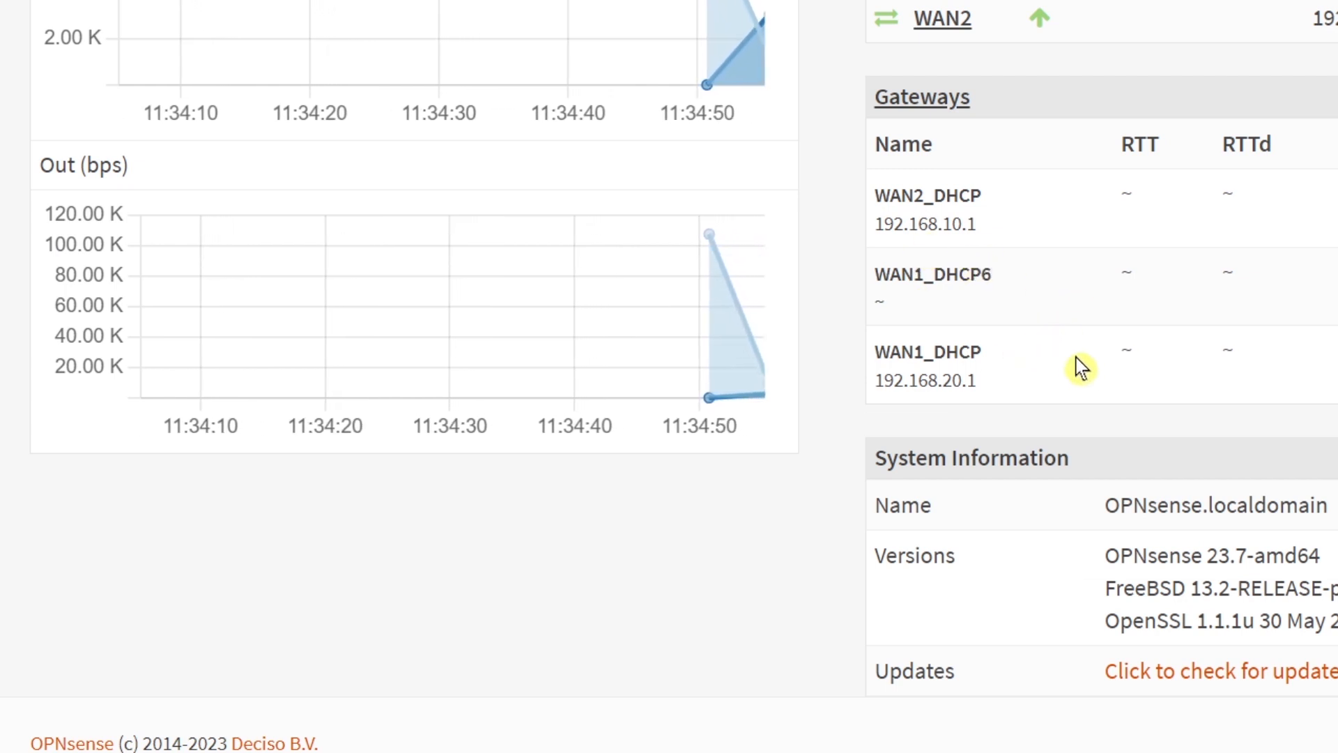
scroll(786, 341, up, 5)
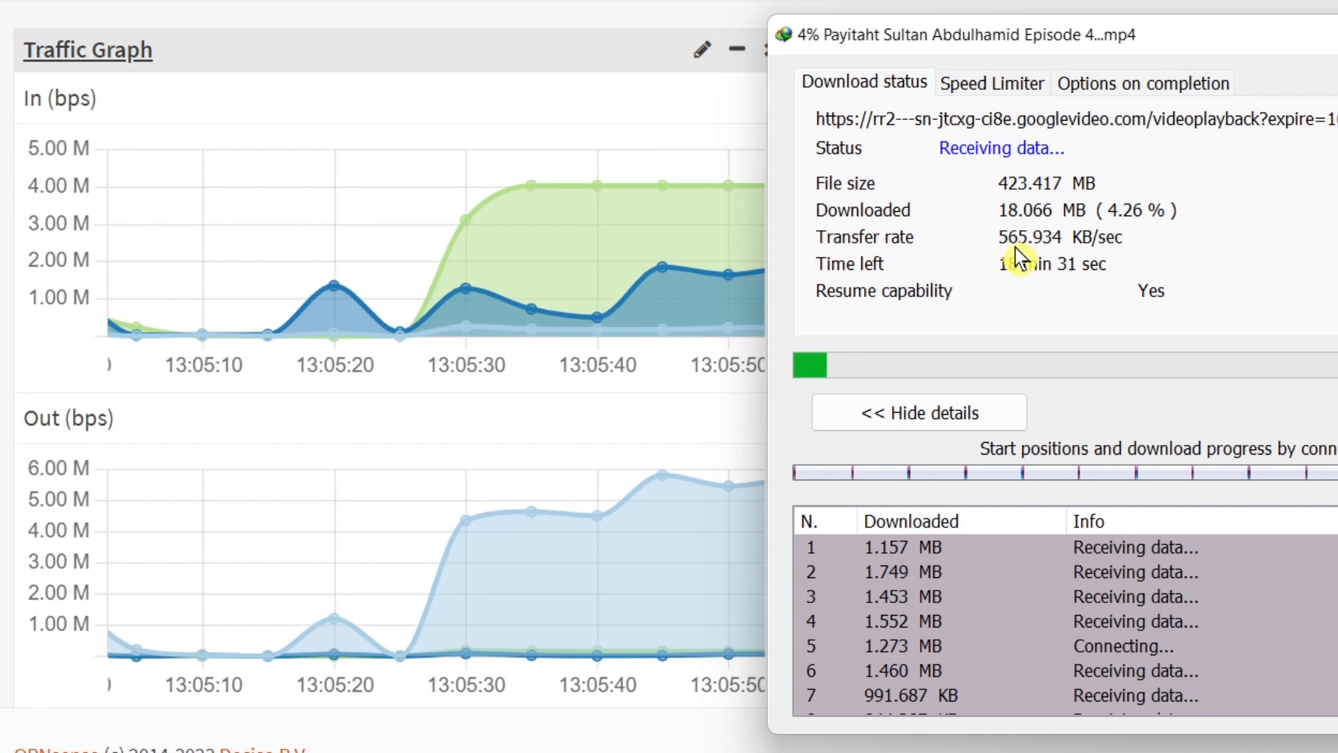
mouse_move(522, 530)
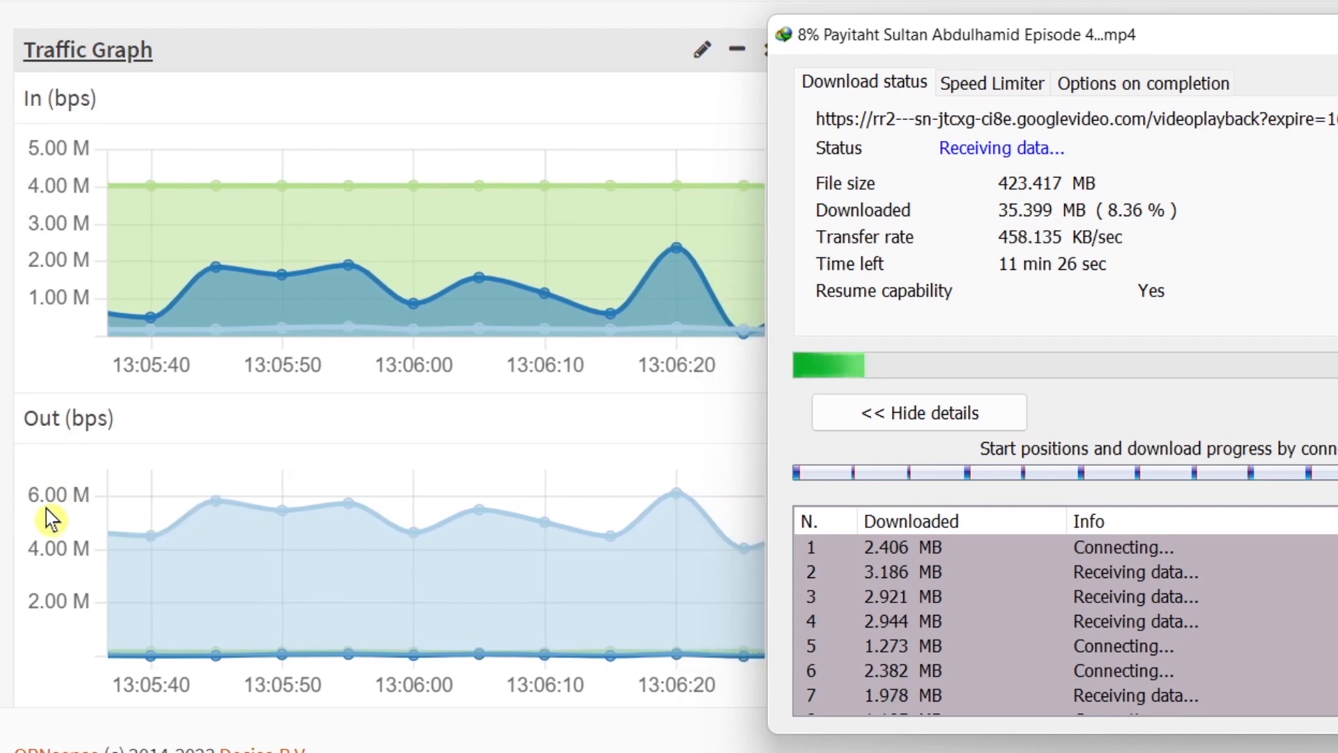
mouse_move(654, 512)
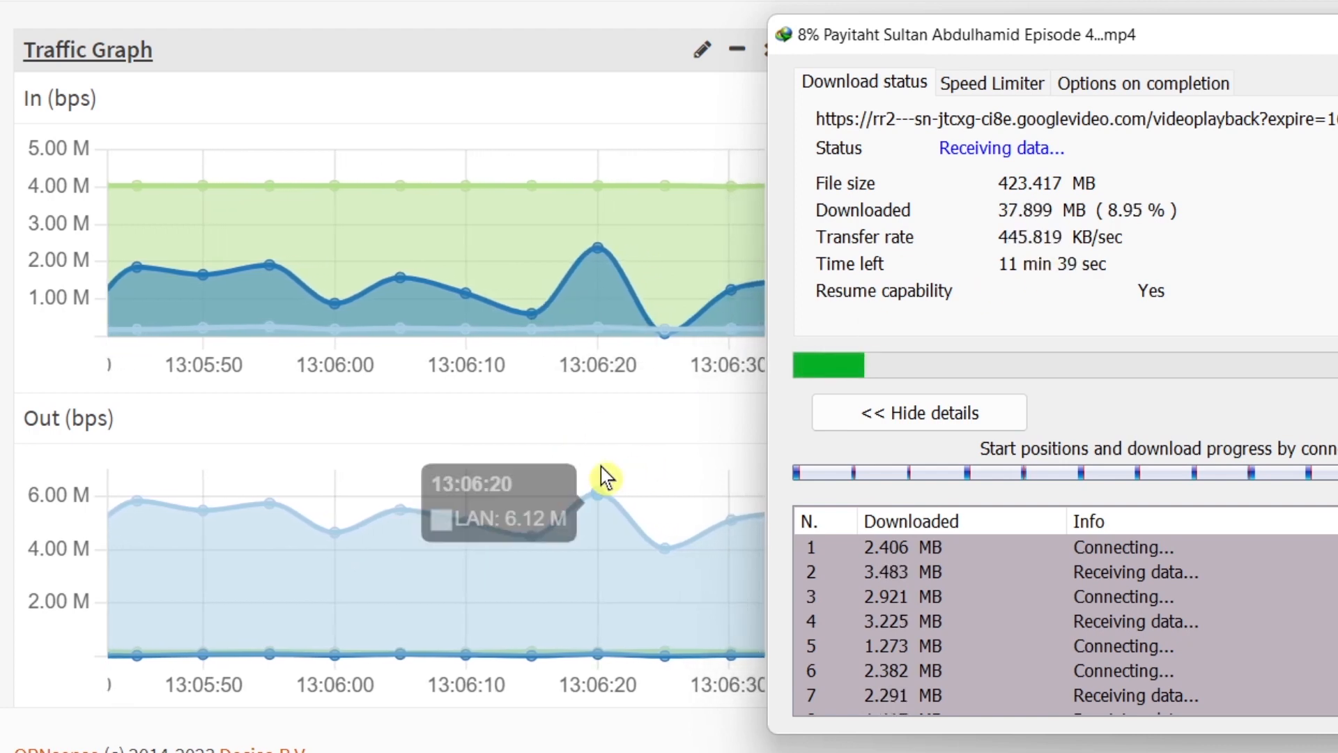
mouse_move(550, 491)
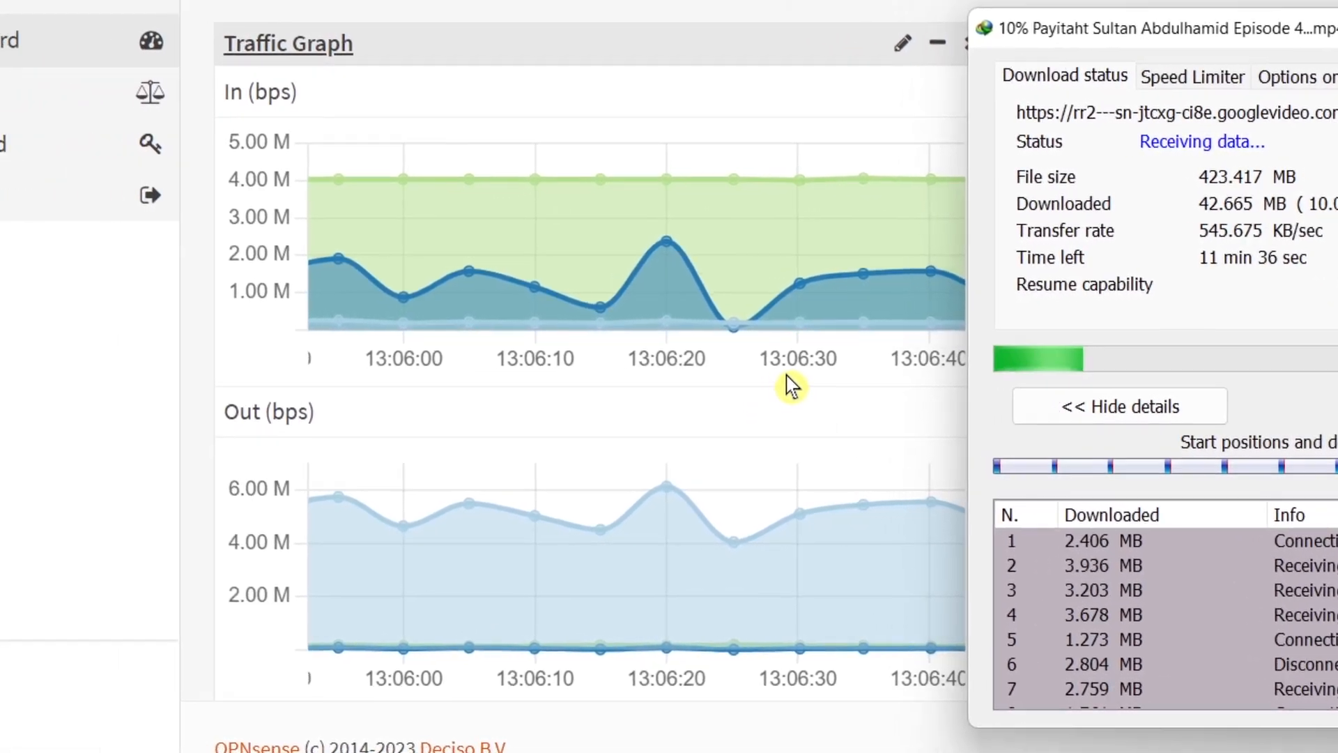
click(72, 300)
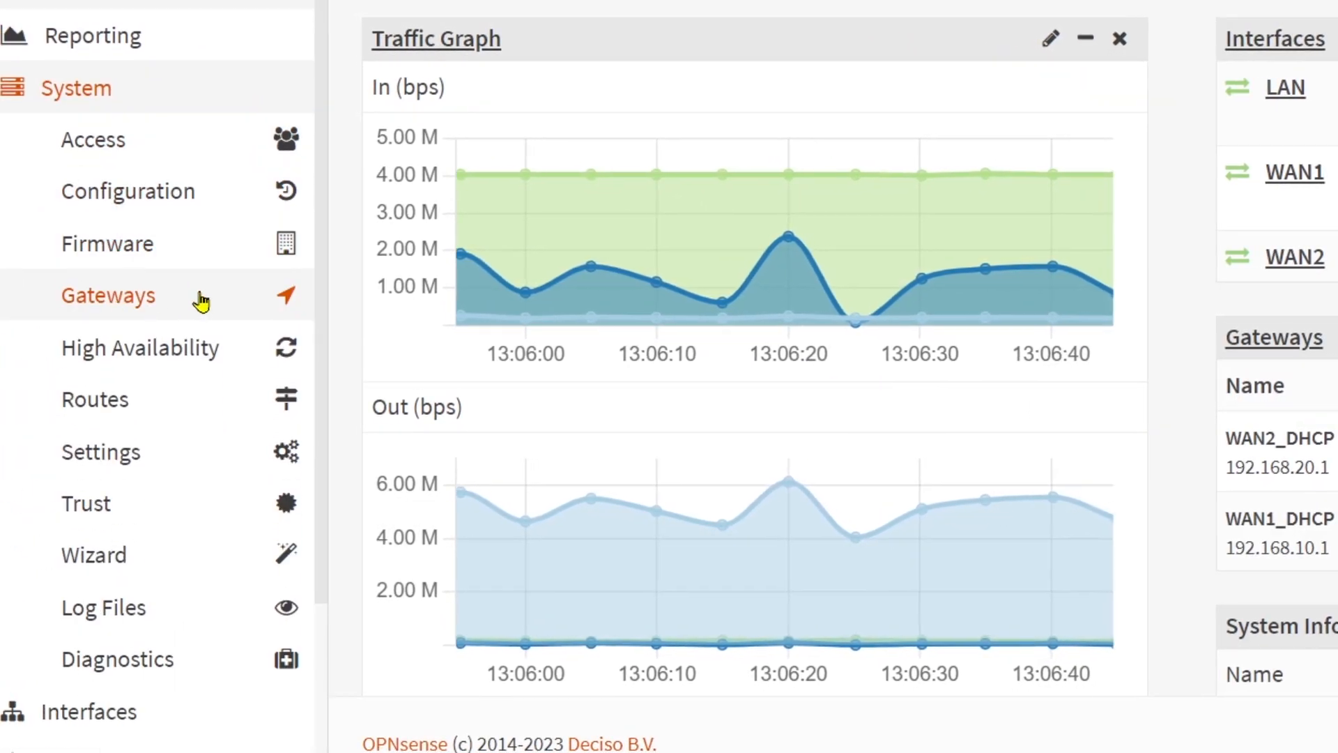
click(114, 314)
click(113, 346)
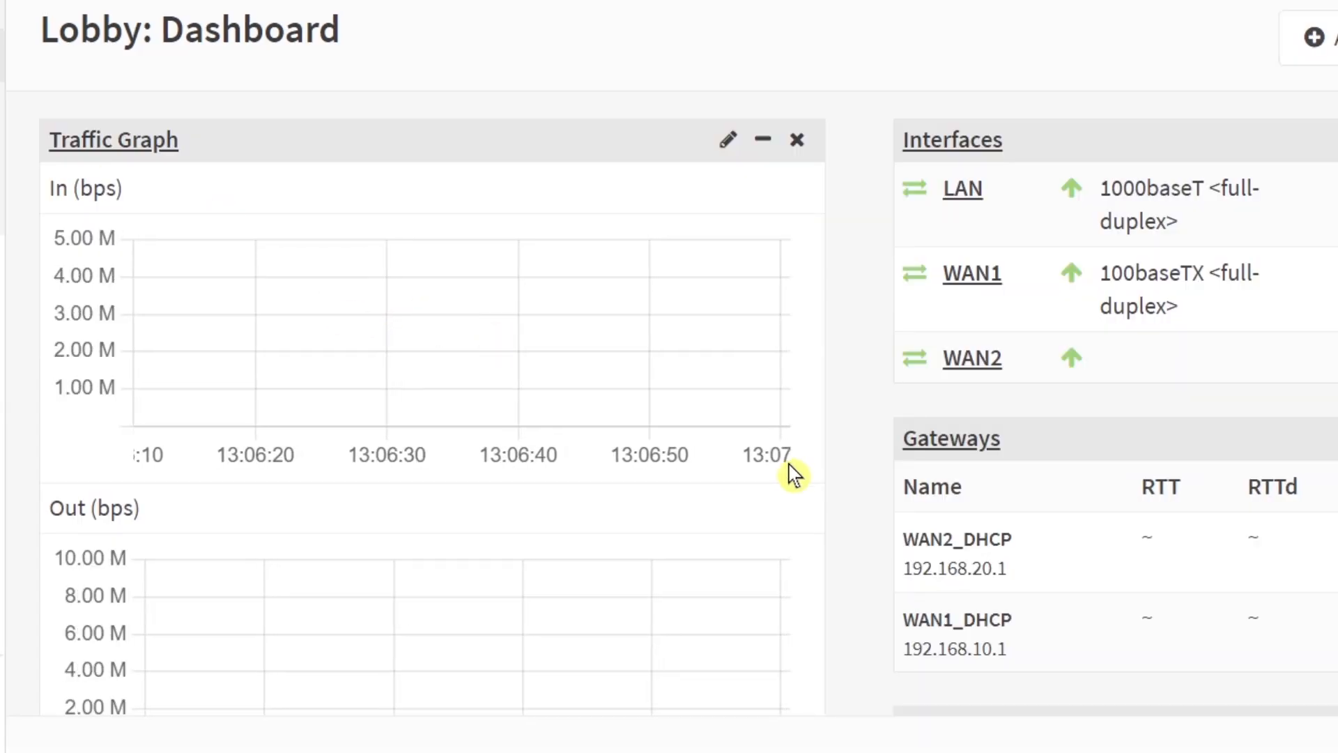
click(1254, 752)
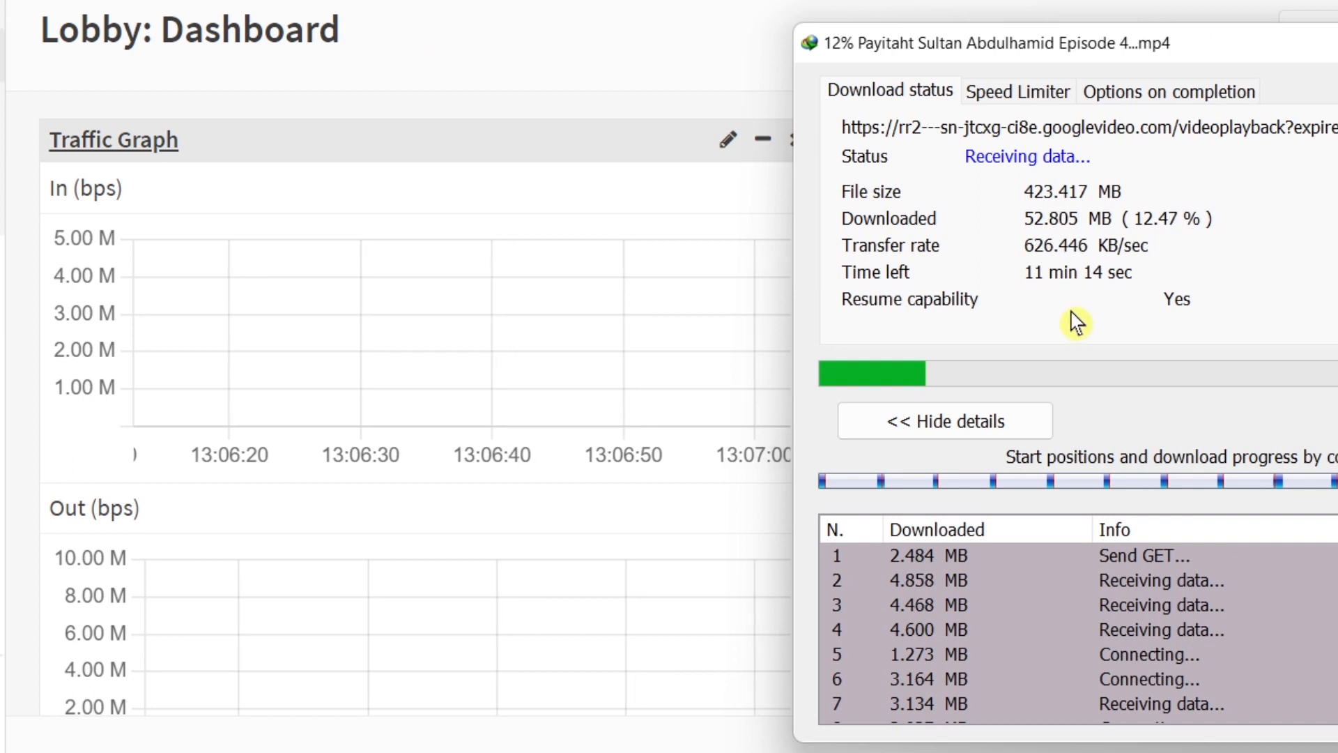